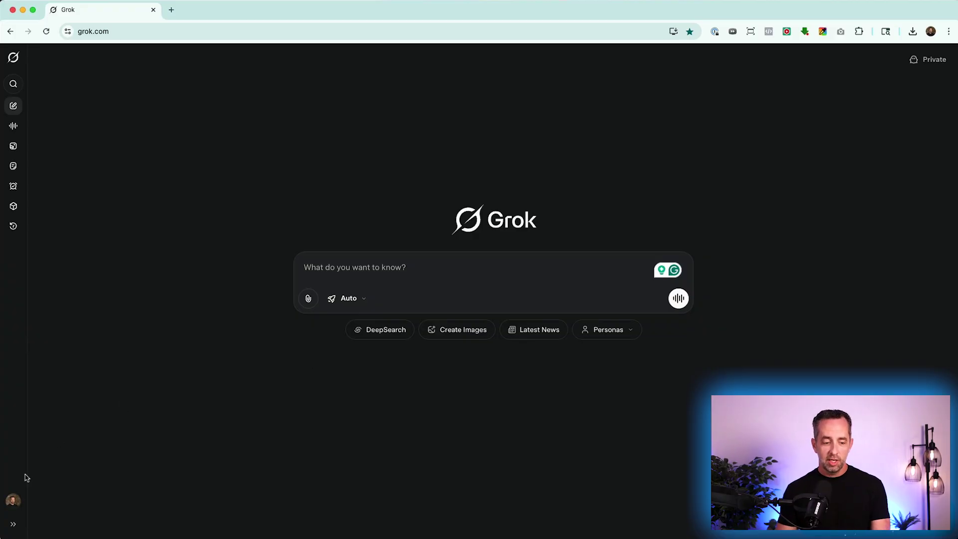
Step: Review the available subscription plans and the response-mode list, keeping Auto mode
click(13, 500)
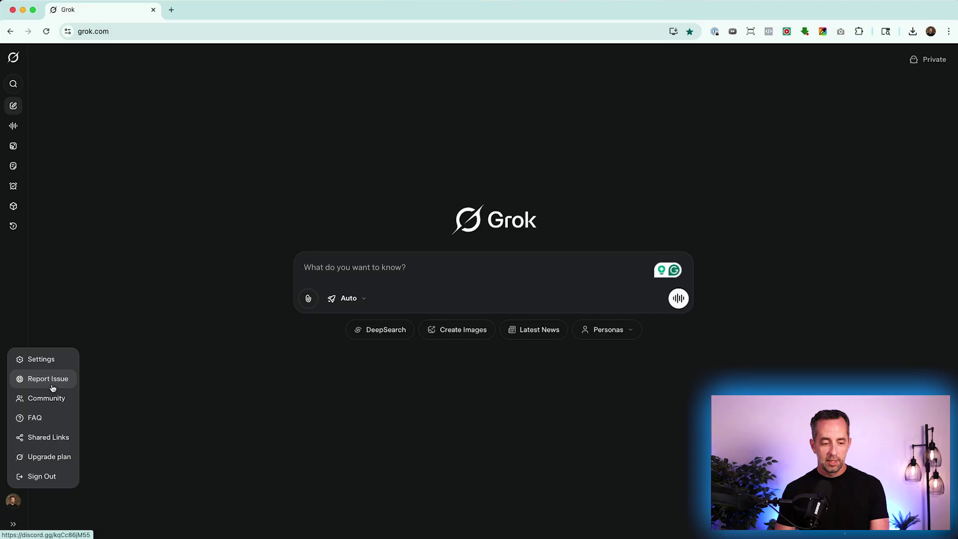
click(62, 459)
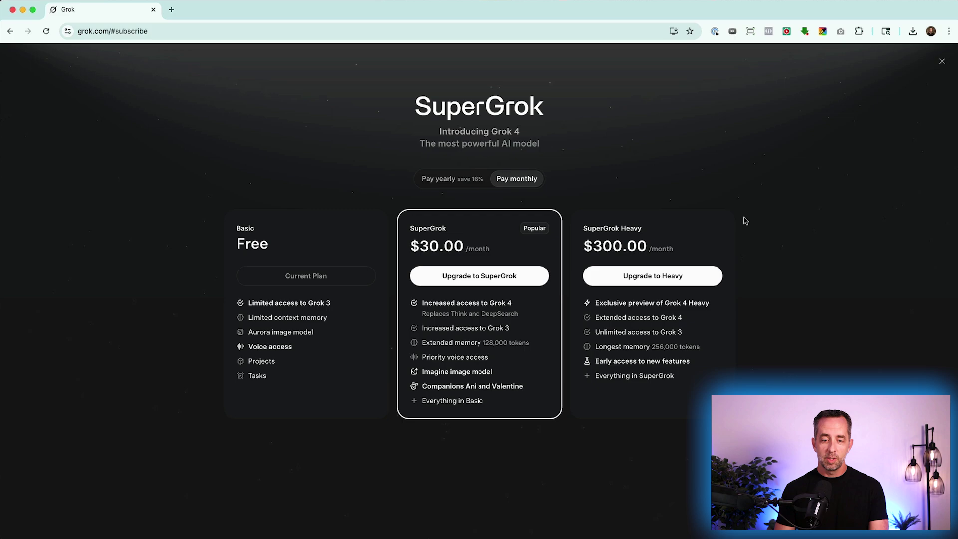
click(942, 61)
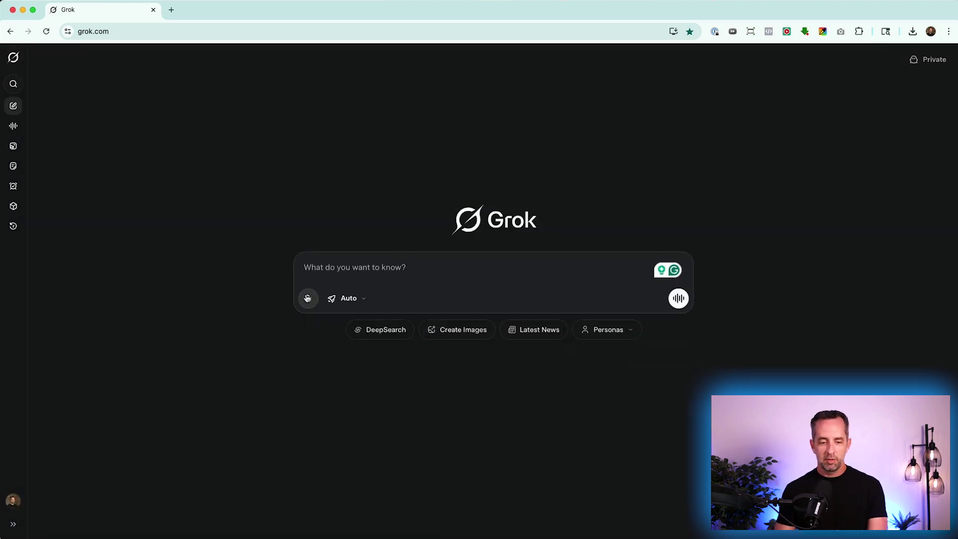
click(362, 304)
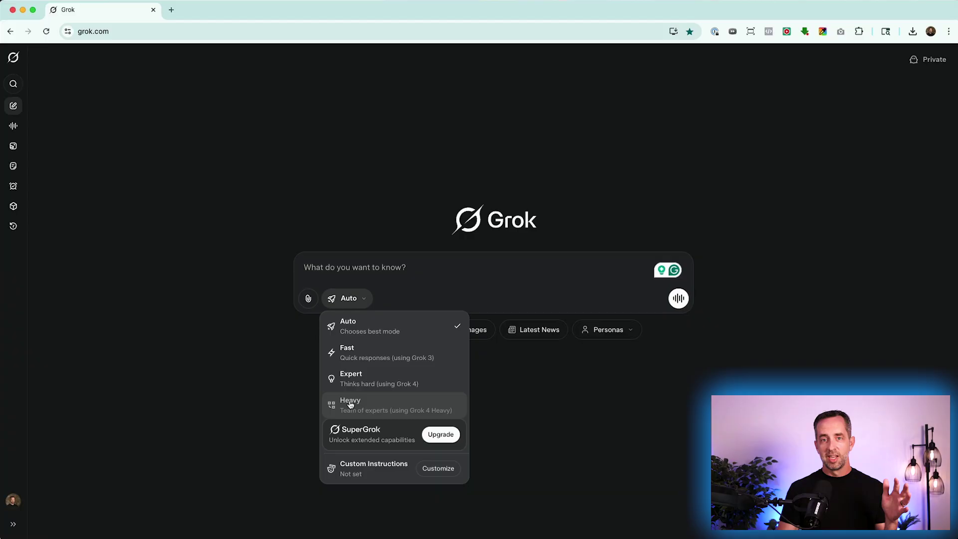
click(412, 425)
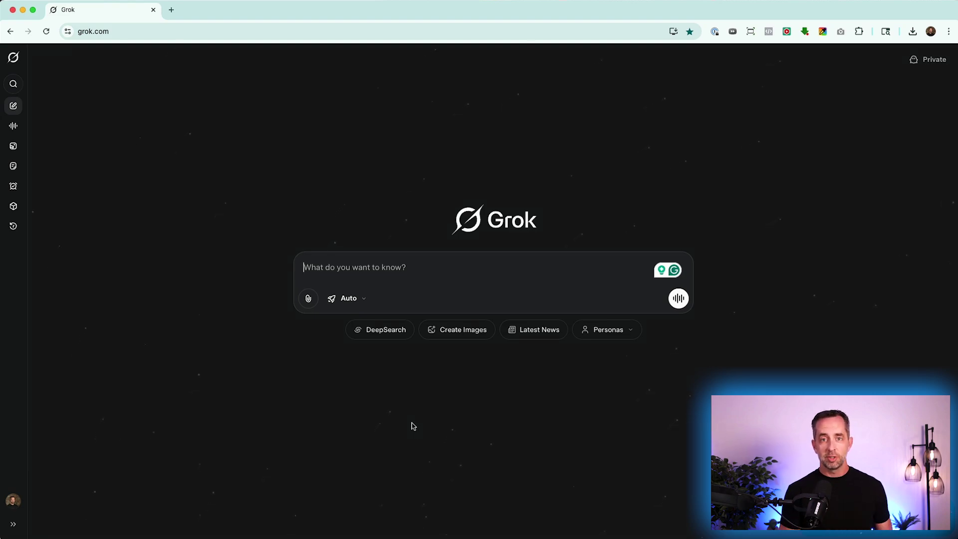
Step: Ask for the latest news on Anthropic's legal battles and review the cited X posts and web pages
text(what's the latest news about)
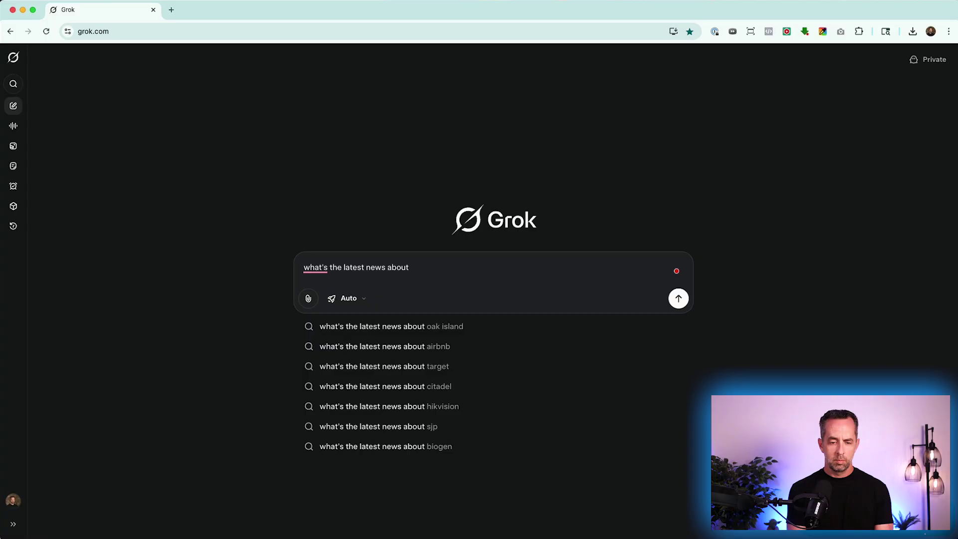
text( Anthropic and their legal battles?)
key(Return)
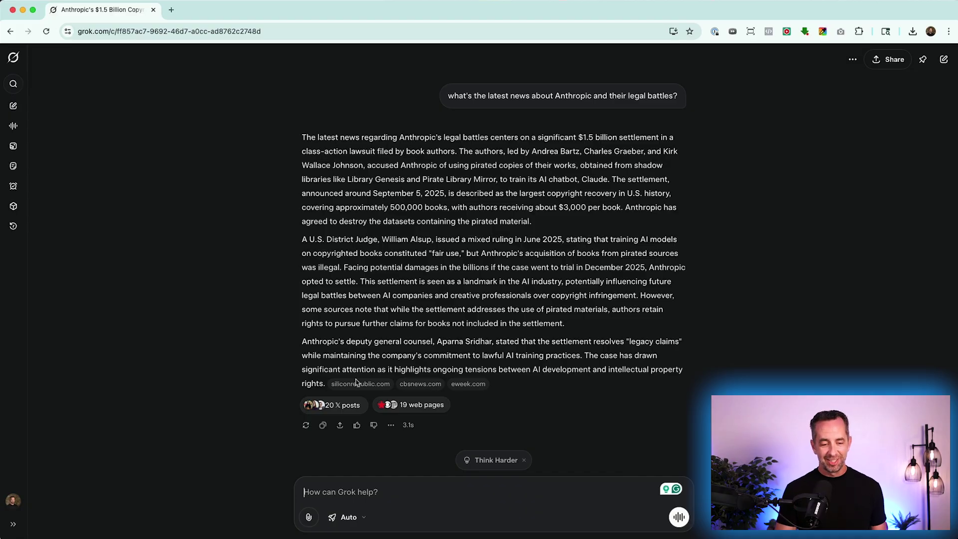
click(343, 405)
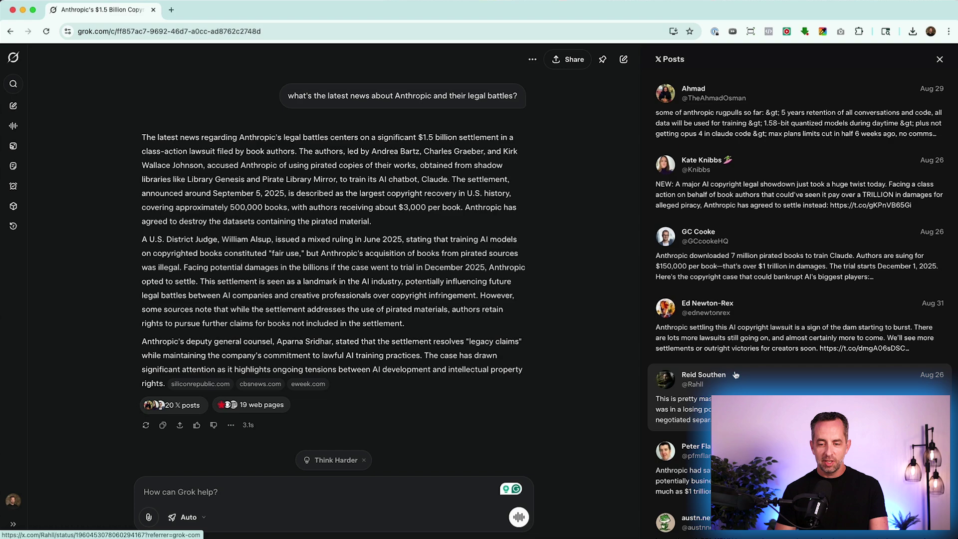
click(261, 406)
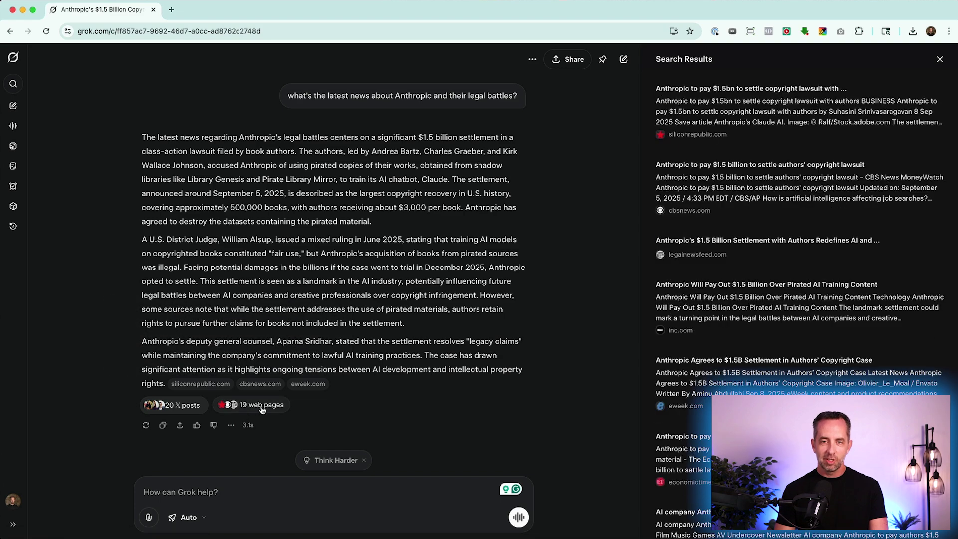
scroll(819, 137, down, 5)
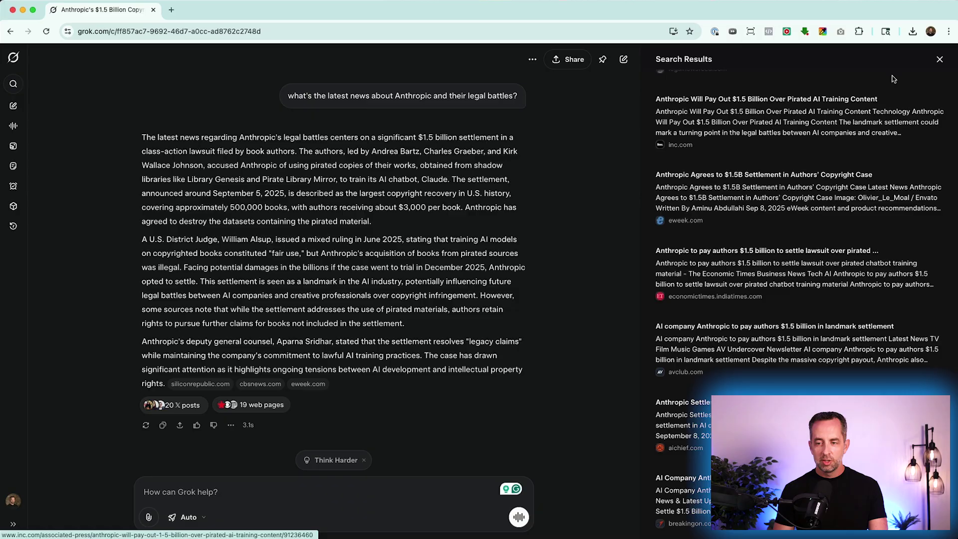
click(940, 59)
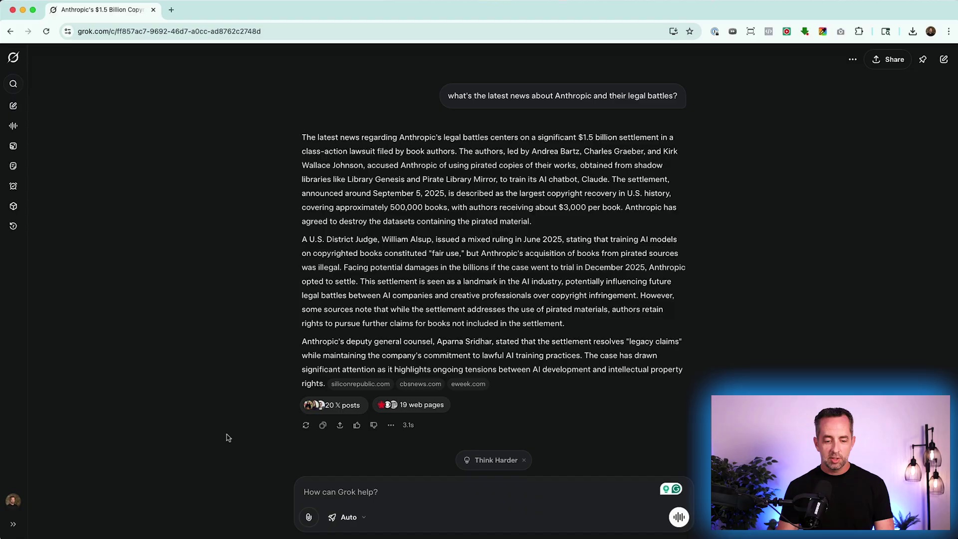
Step: Ask about new AI tools from the last 3 days and read through the September 5–7 summary
text(what's the latest AI news of the day?  relavent articles and topics from t)
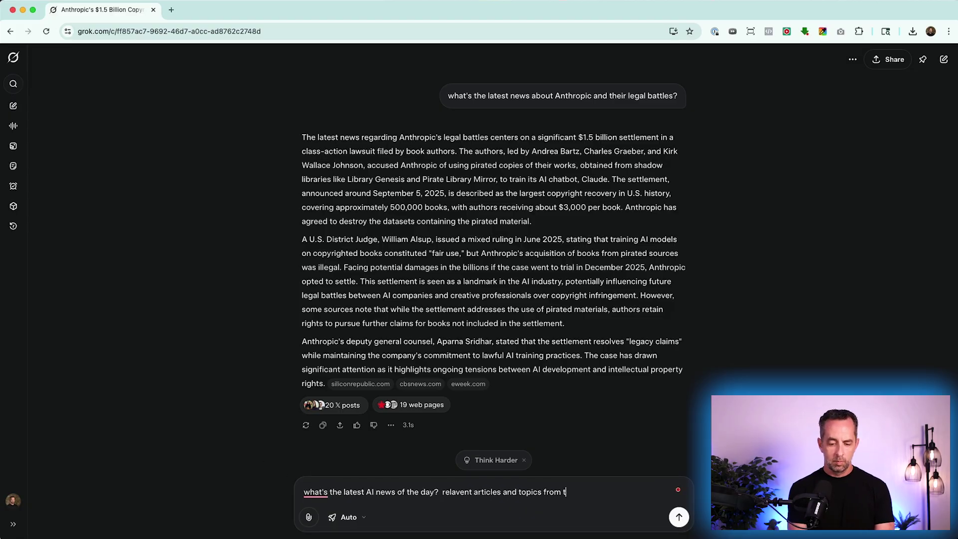
text(ools)
key(Return)
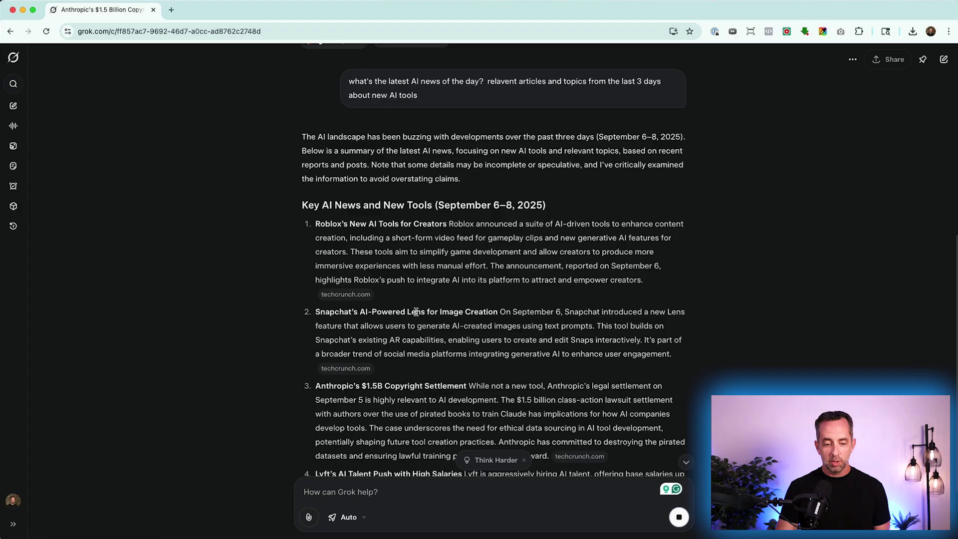
scroll(404, 307, down, 3)
scroll(394, 303, down, 5)
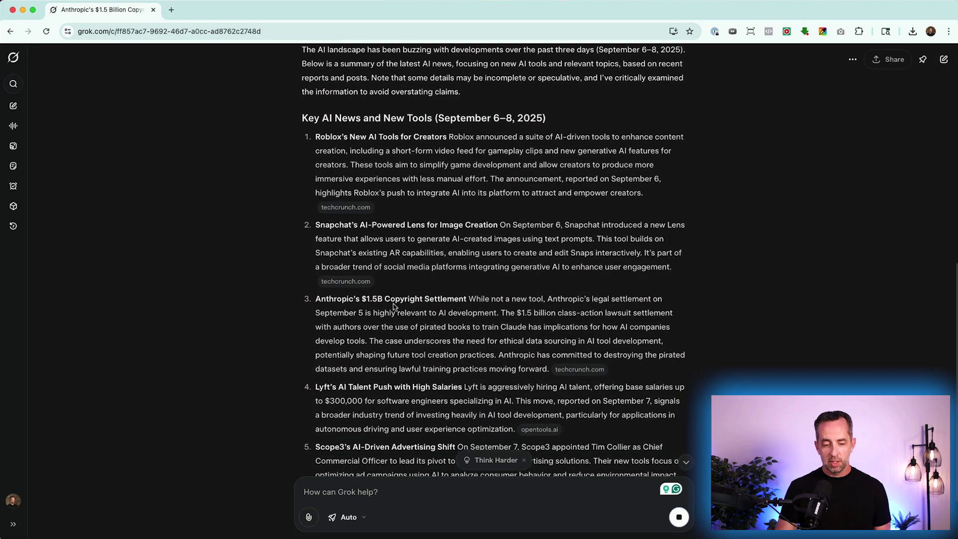
scroll(397, 285, down, 4)
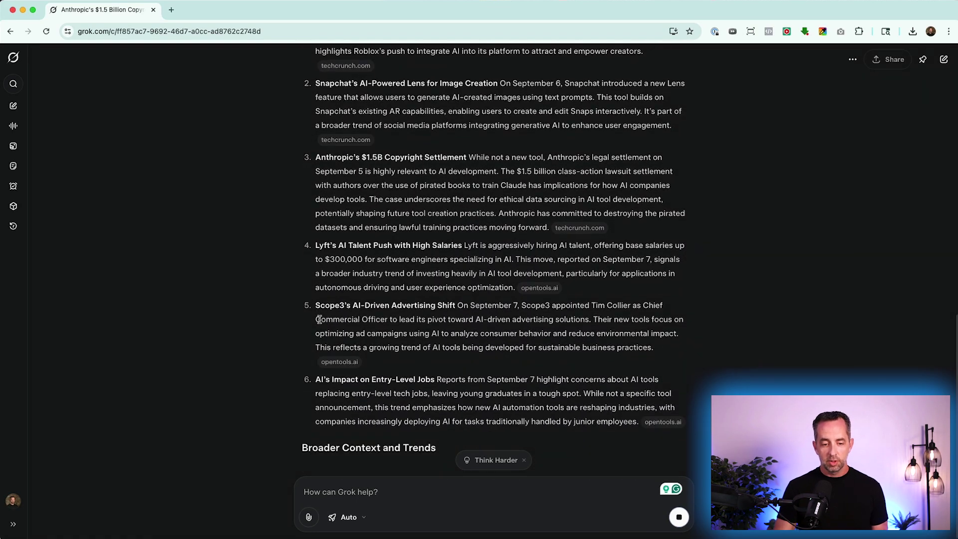
scroll(309, 255, down, 4)
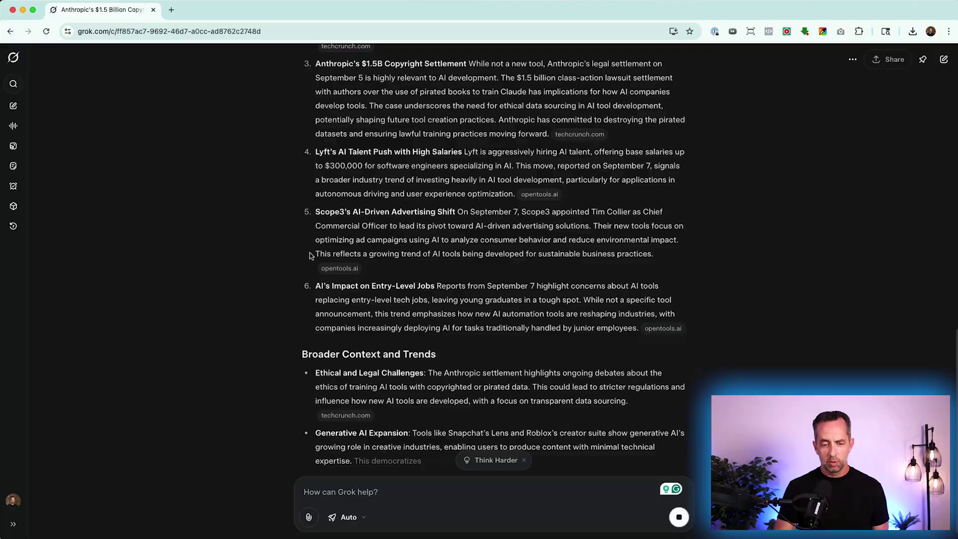
scroll(359, 242, down, 5)
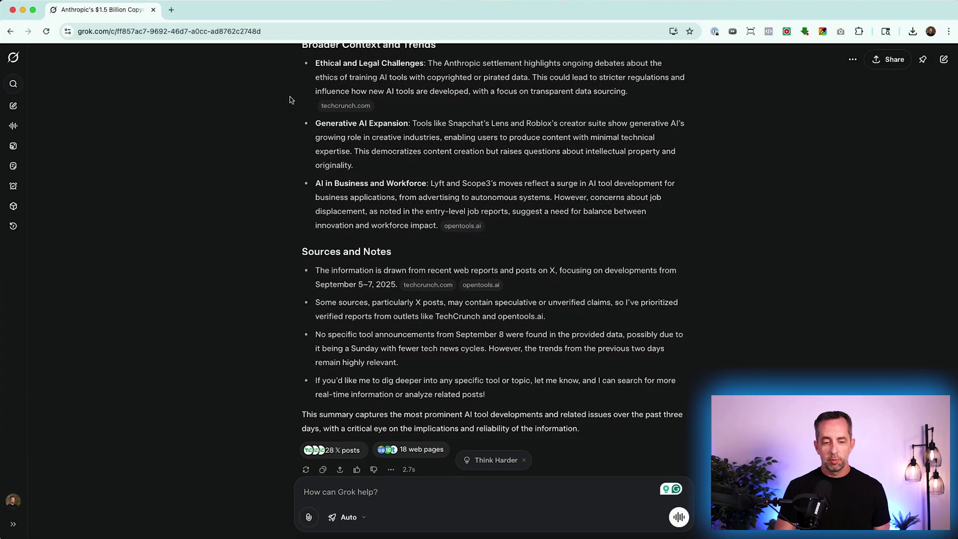
triple_click(331, 267)
click(255, 262)
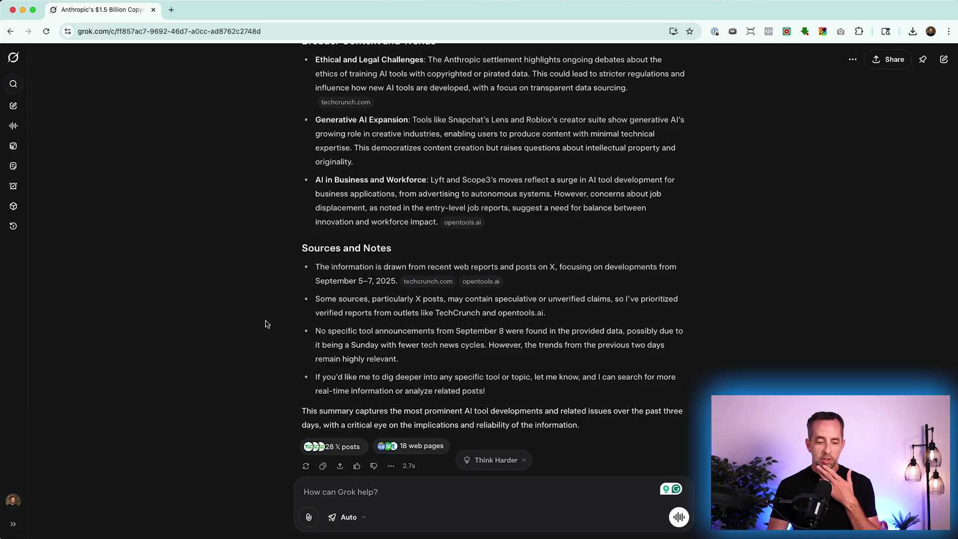
Step: In Imagine, prompt for a cavalier king charles spaniel surfing the ocean with a basketball
click(13, 105)
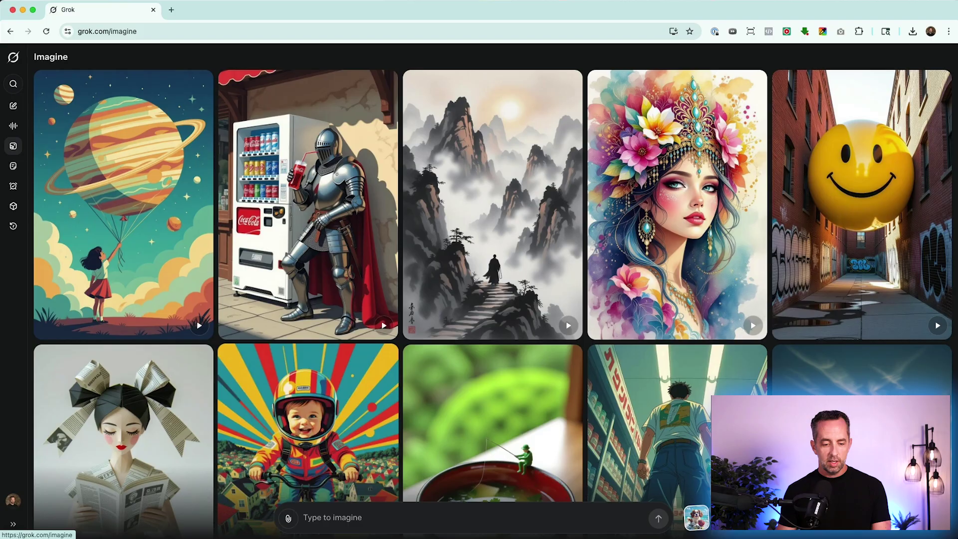
text(create an ima)
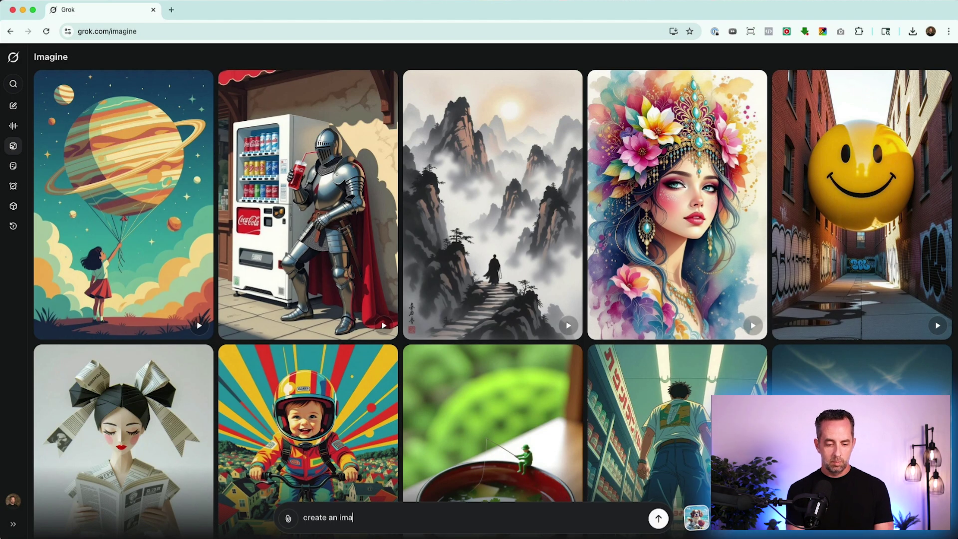
text(ge of a cavalier king charles spaniel riding a)
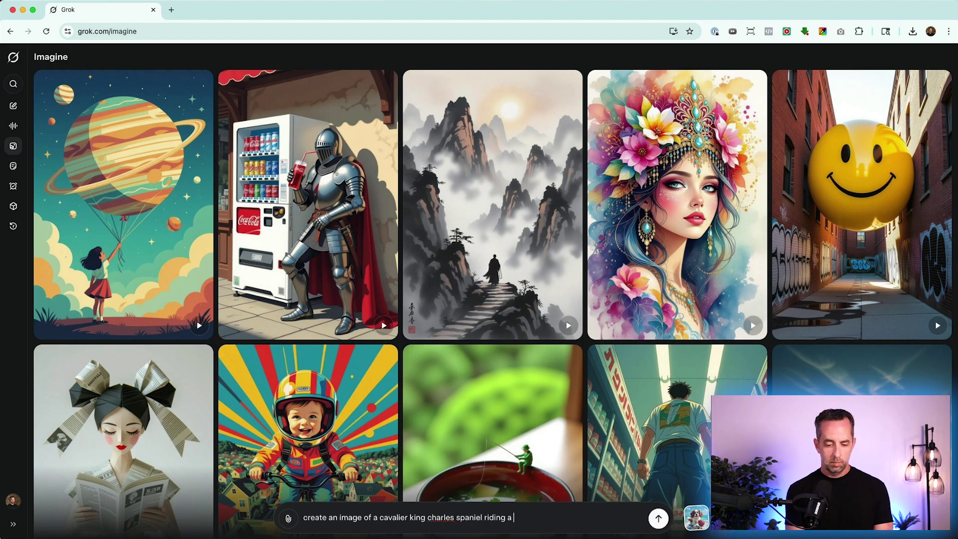
text( surfboard on the ocean, and playing basketball)
key(Return)
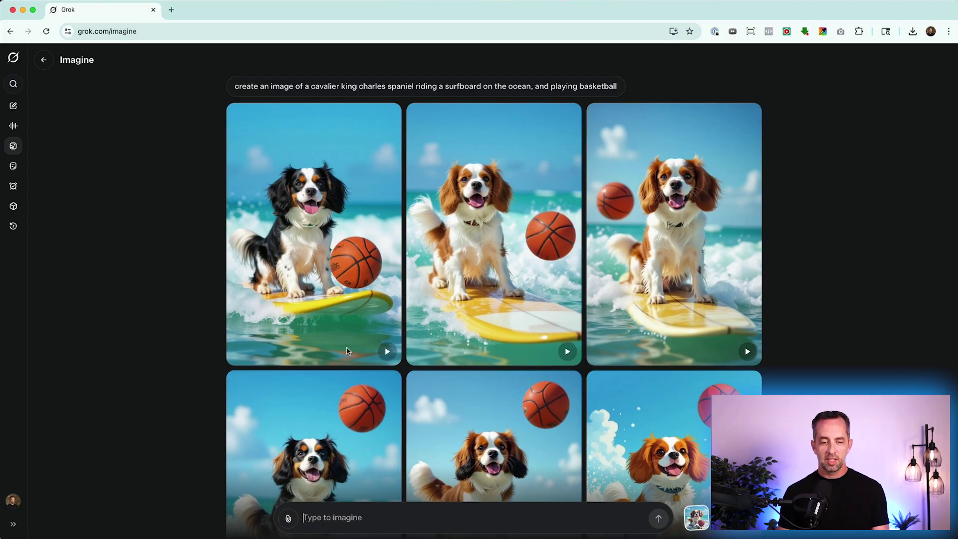
Step: Turn the second spaniel image into a video, then return to the still image
click(504, 252)
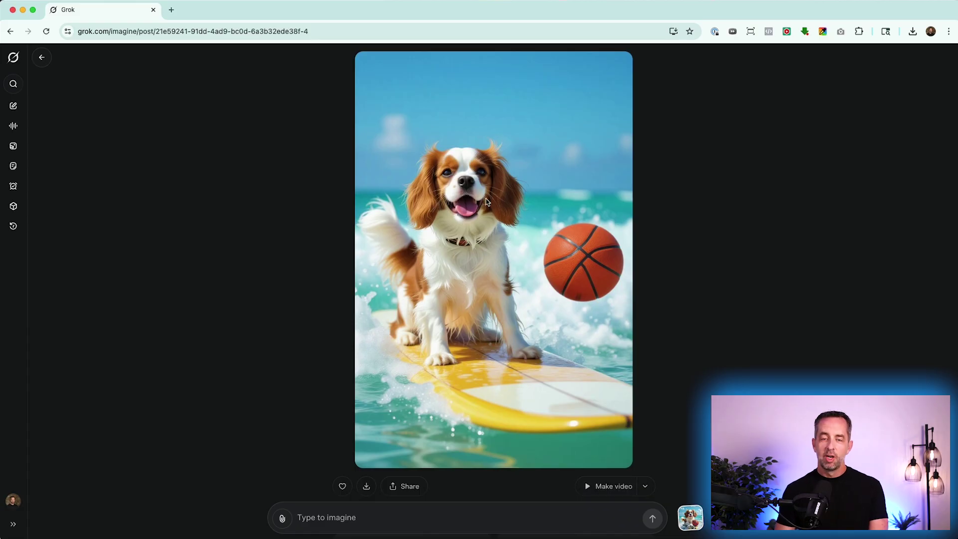
click(608, 486)
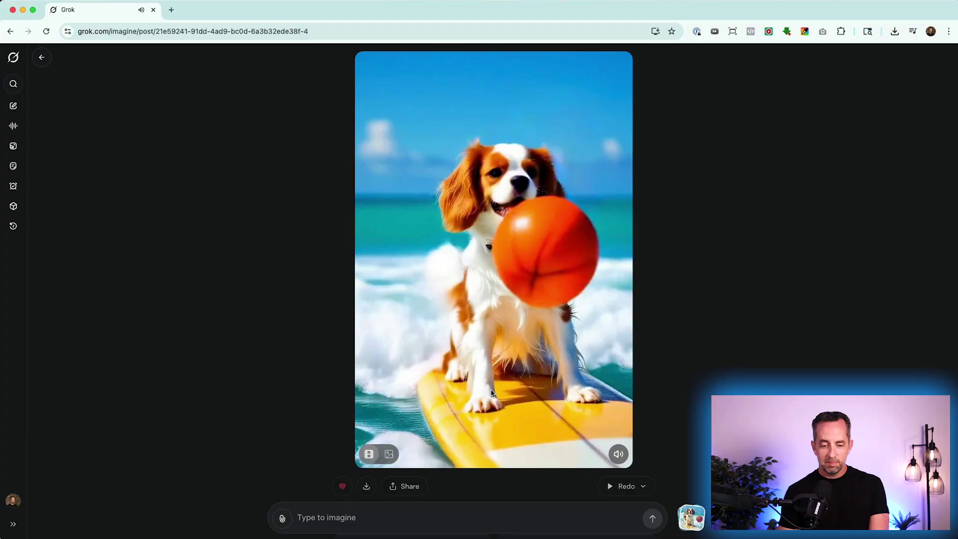
click(389, 453)
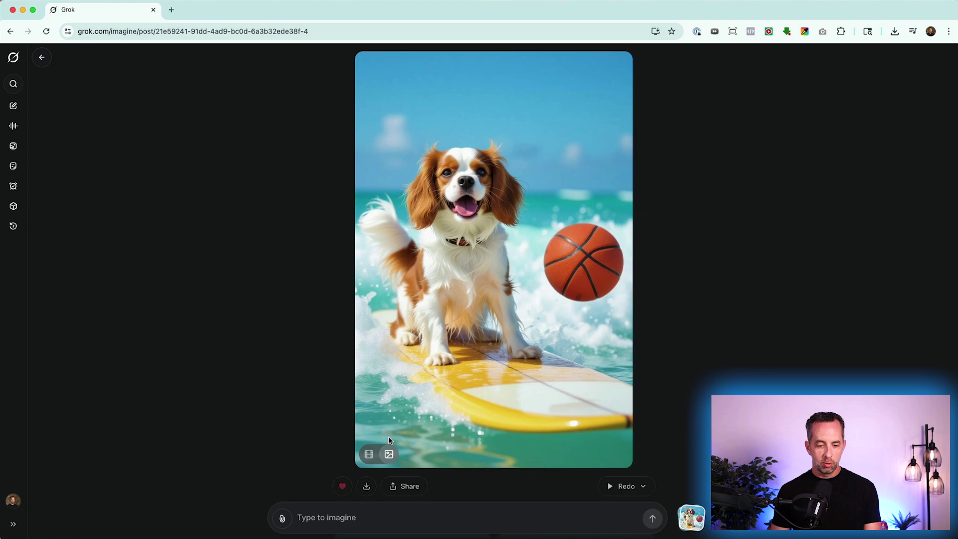
Step: Redo the video in Spicy mode, confirming age 18 or older, and mute it
click(364, 455)
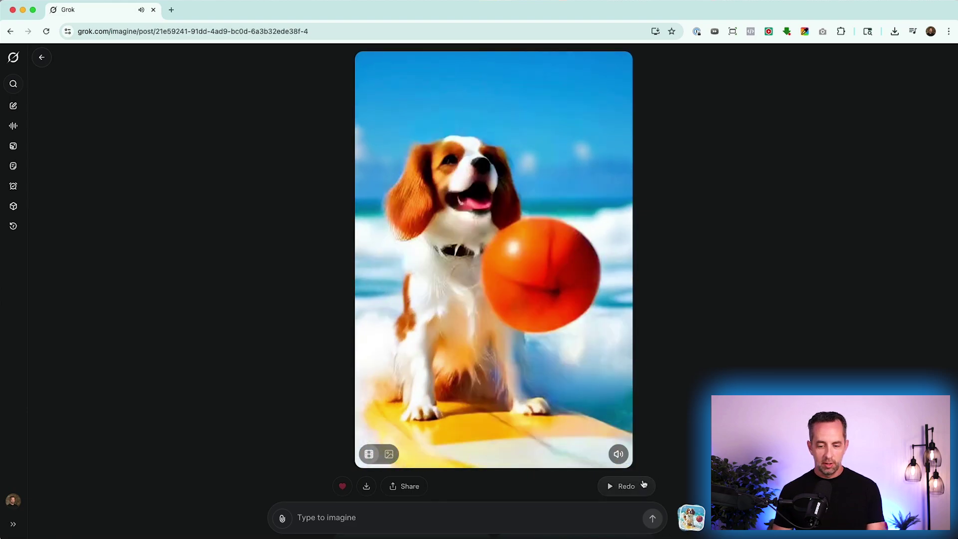
click(643, 486)
click(632, 424)
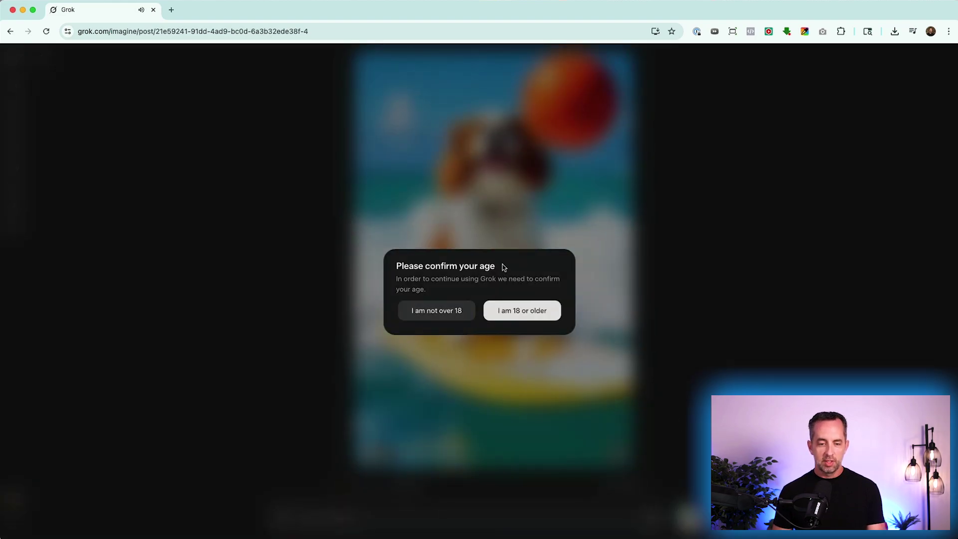
click(506, 320)
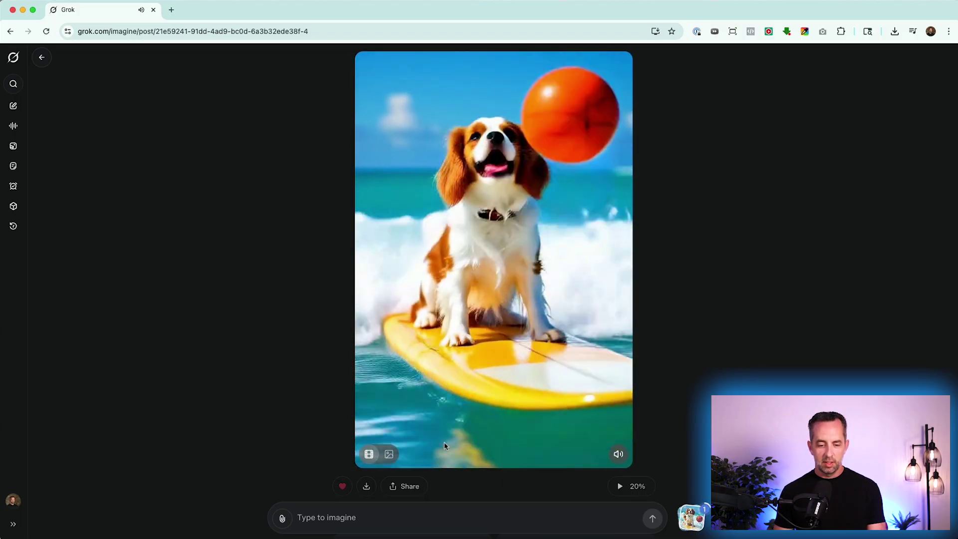
key(m)
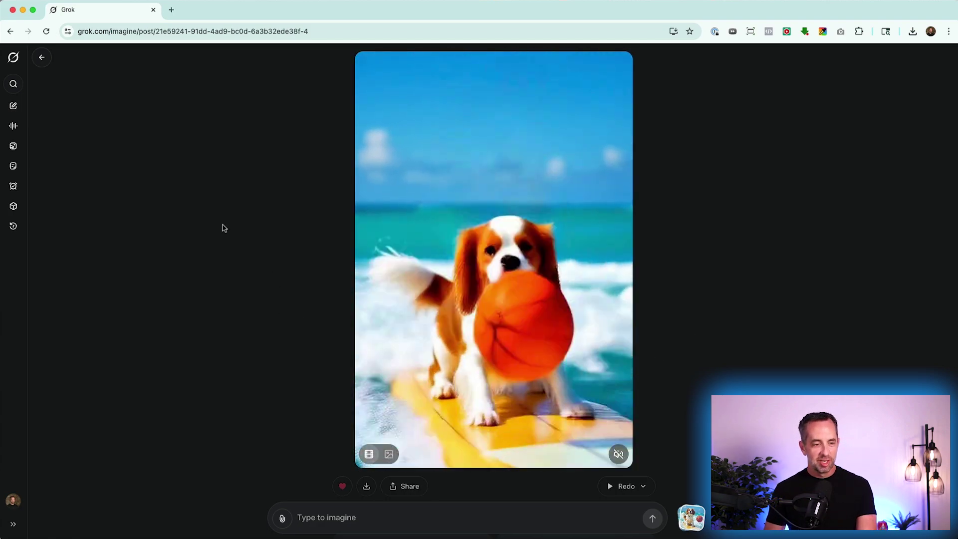
Step: Browse the grid of generated images, then launch voice mode
click(13, 146)
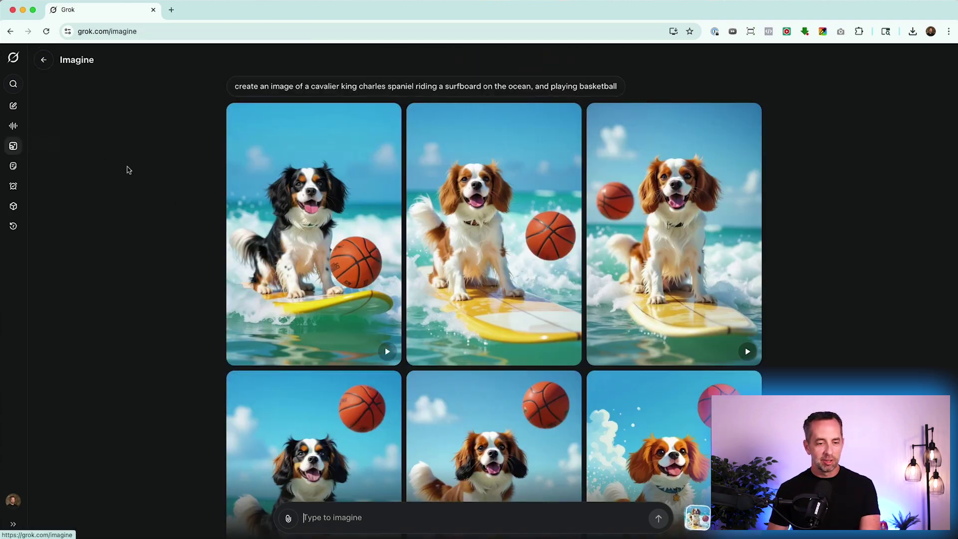
scroll(169, 155, down, 6)
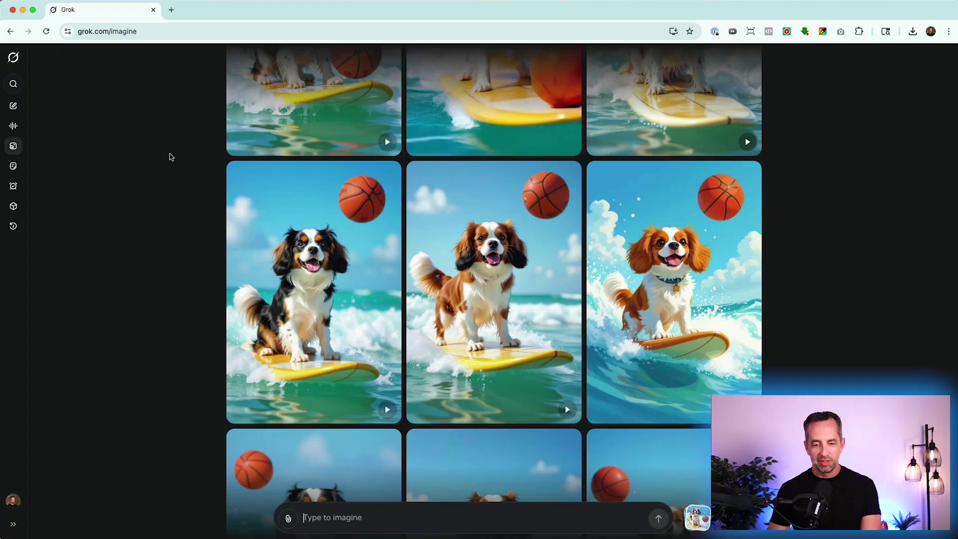
scroll(170, 157, down, 10)
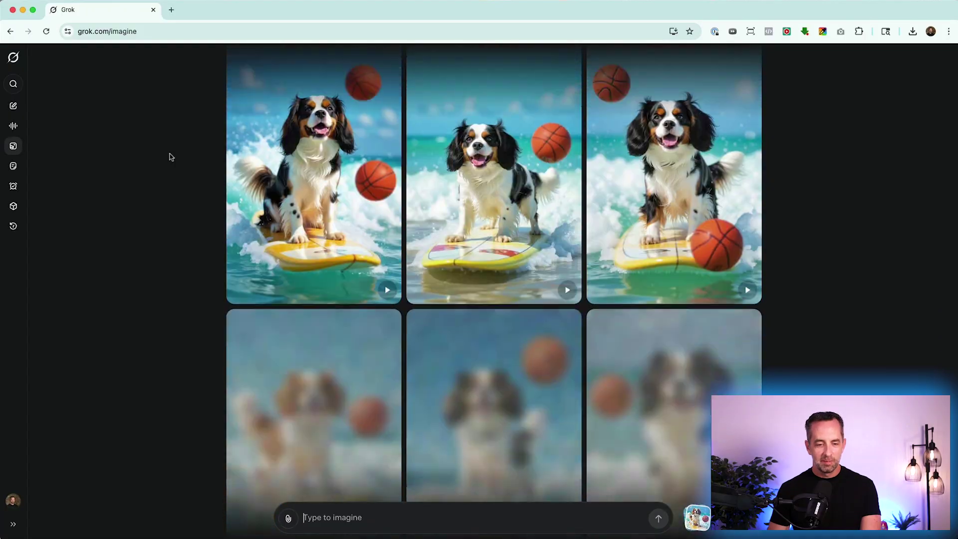
scroll(169, 155, down, 5)
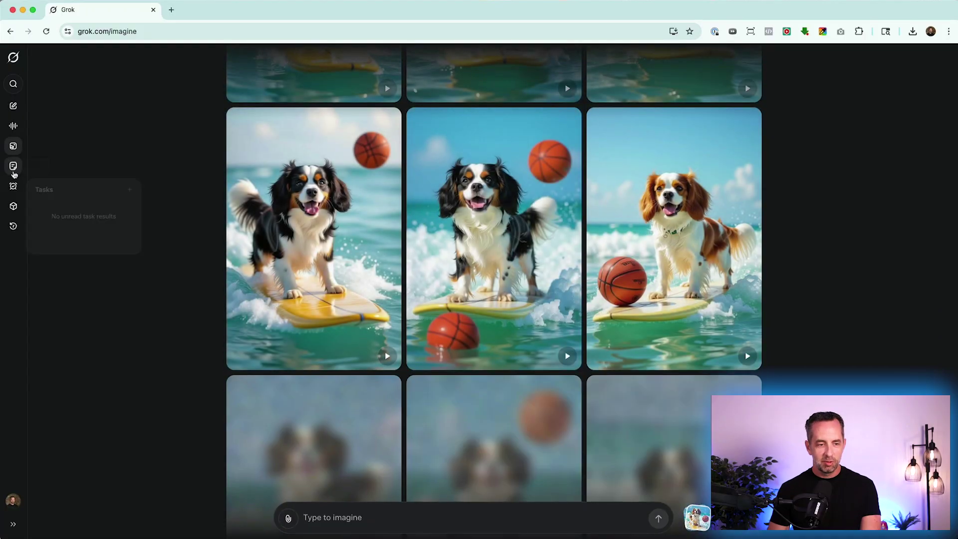
click(13, 125)
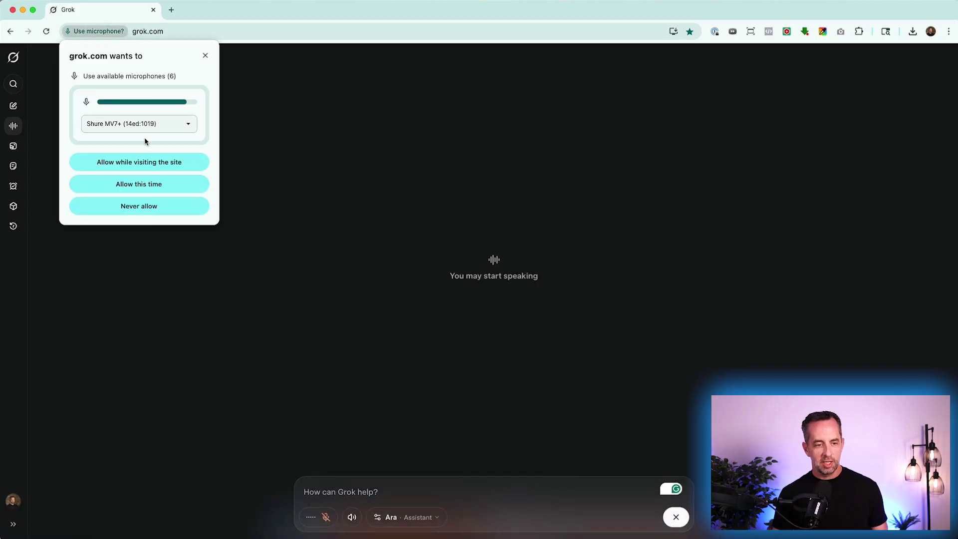
Step: Allow microphone access and review the 22 X posts and 19 web pages behind the Castos comparison
click(140, 184)
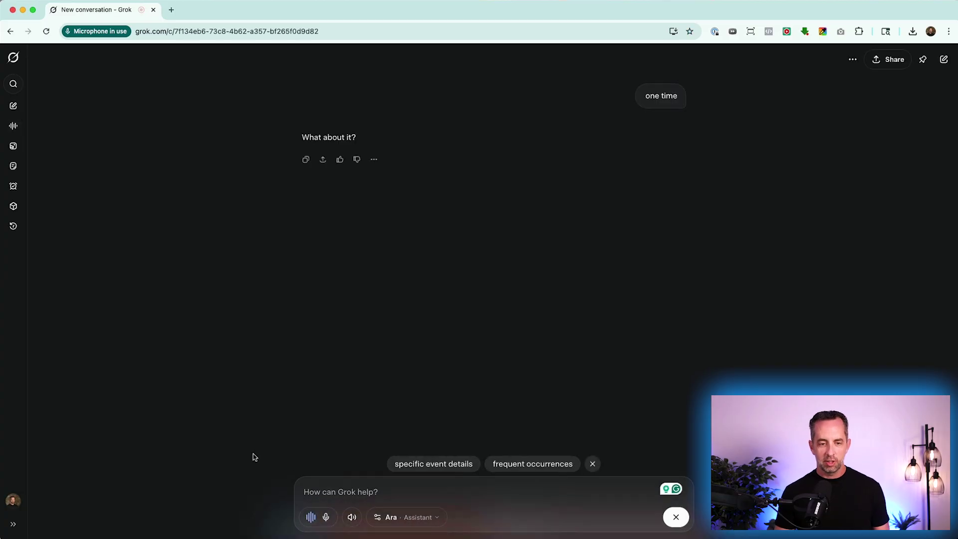
click(14, 126)
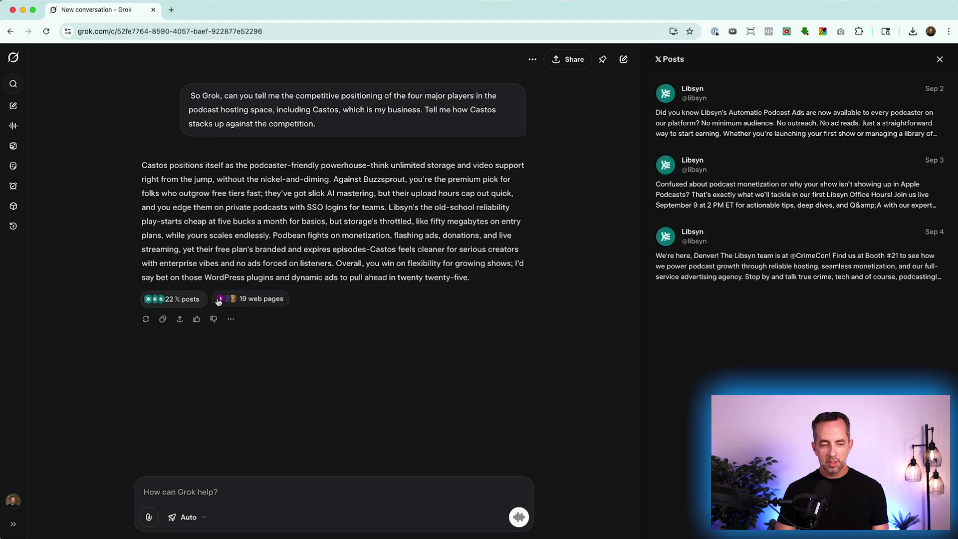
click(163, 298)
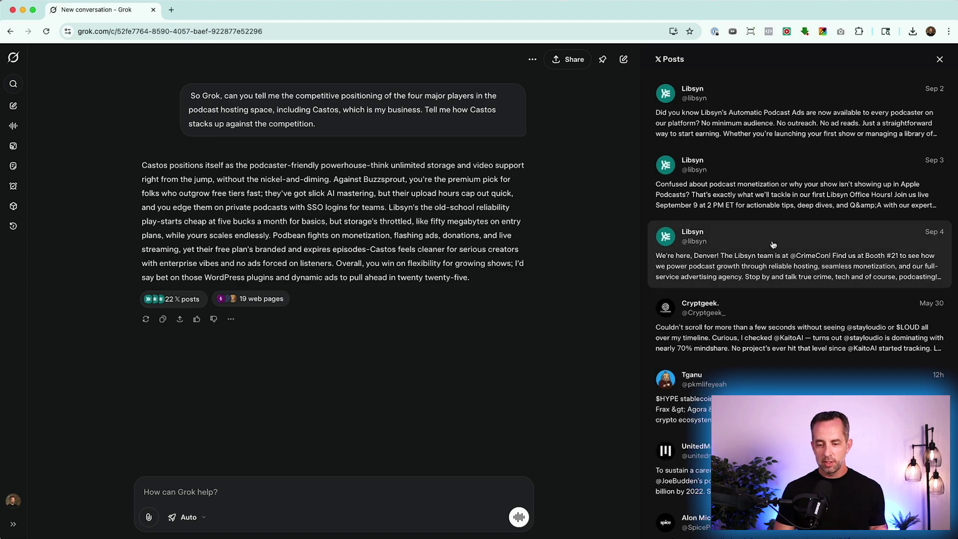
scroll(773, 244, down, 15)
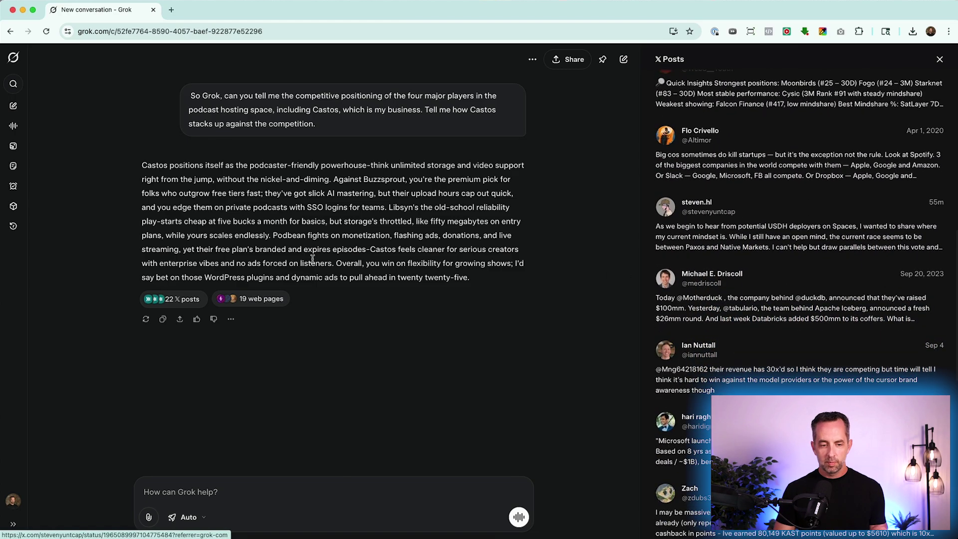
click(248, 299)
scroll(762, 204, down, 1)
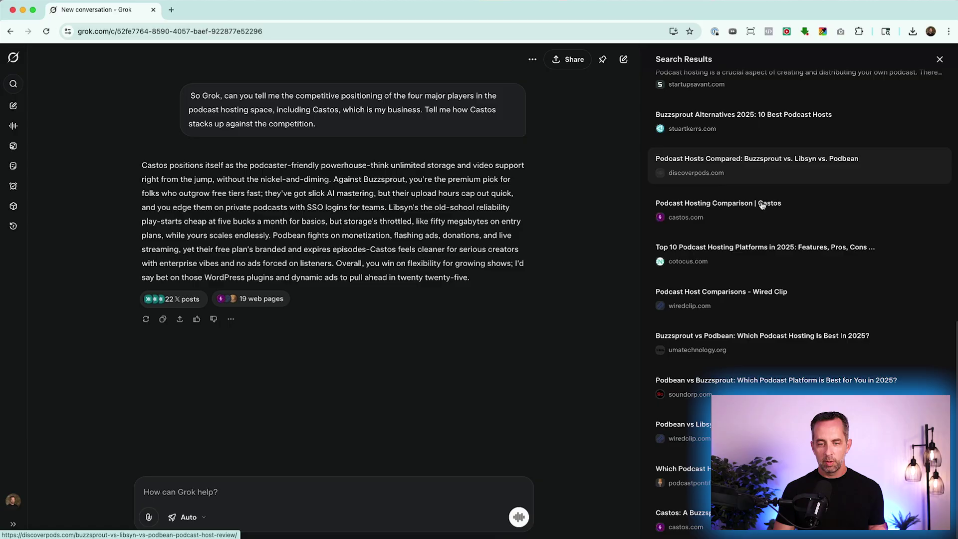
scroll(761, 204, up, 10)
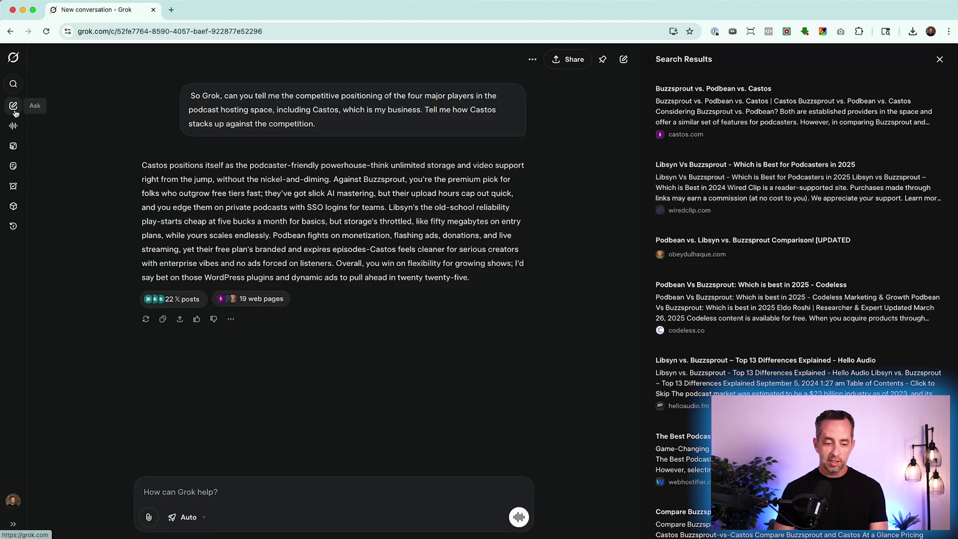
click(197, 494)
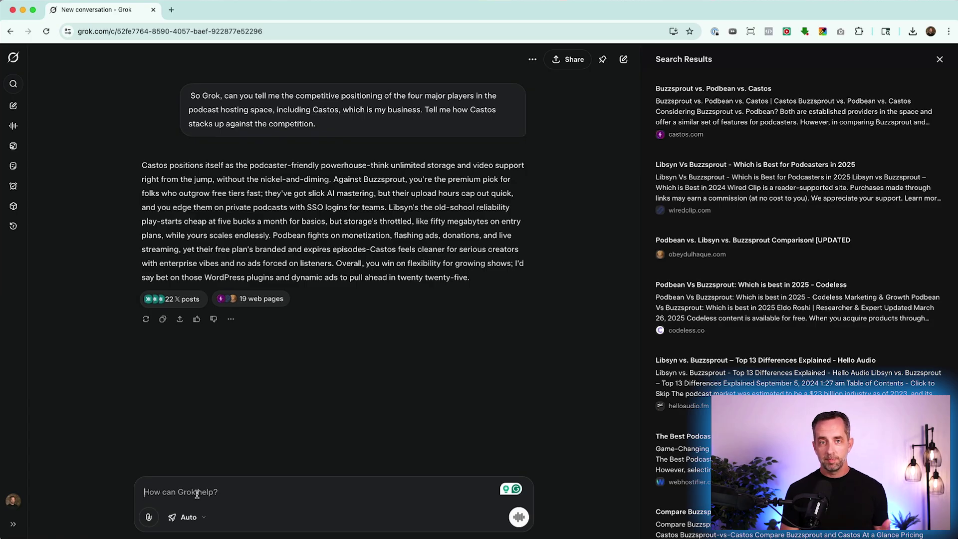
Step: Switch to the Leo voice with Motivation personality, request a workout plan, then end the session
click(17, 128)
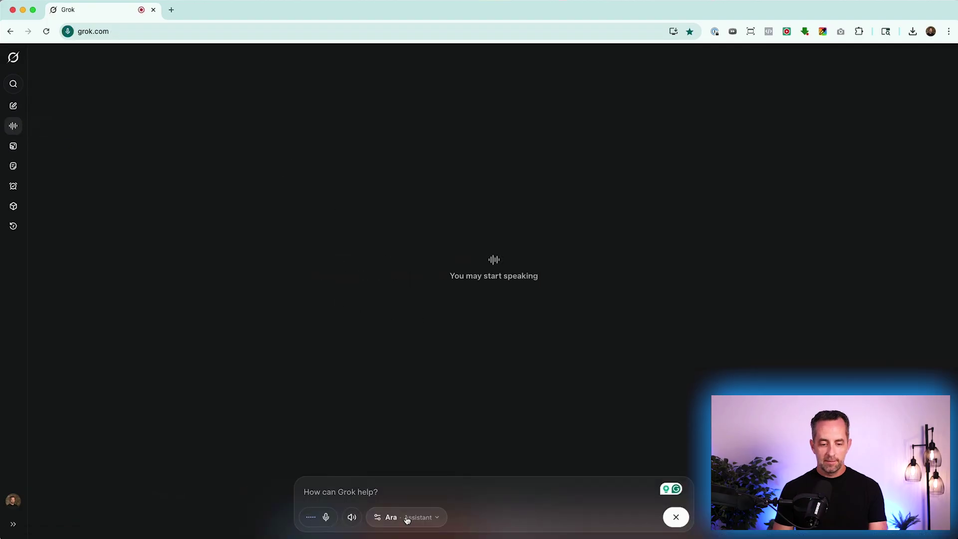
click(406, 518)
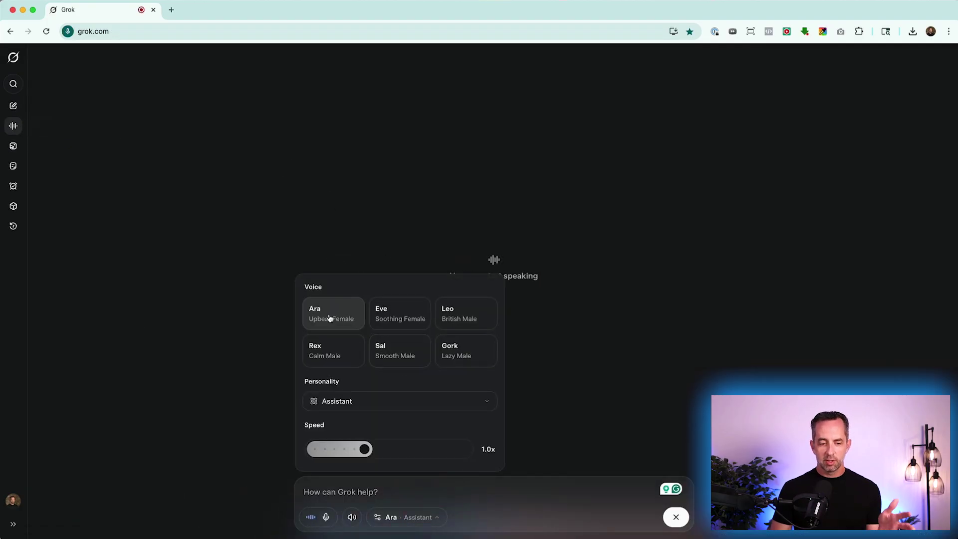
click(473, 320)
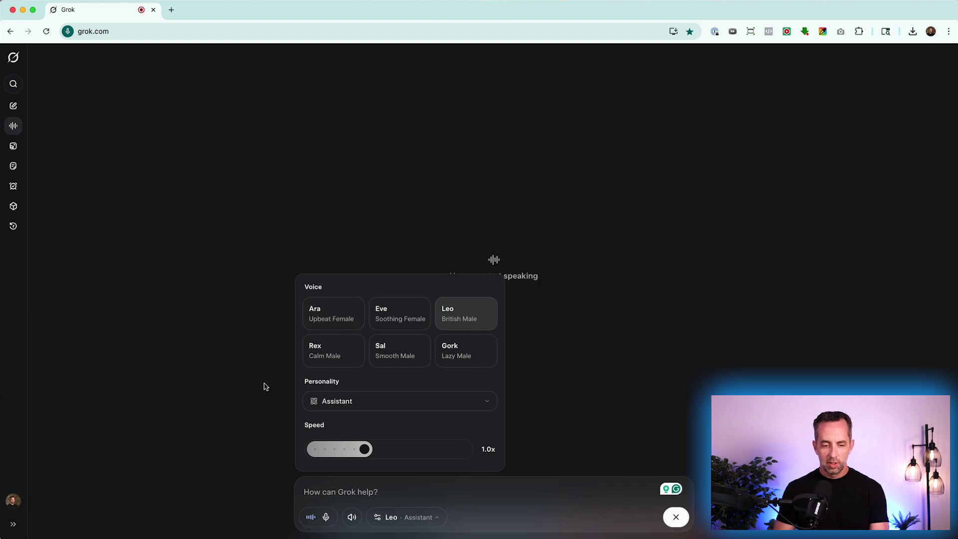
click(401, 407)
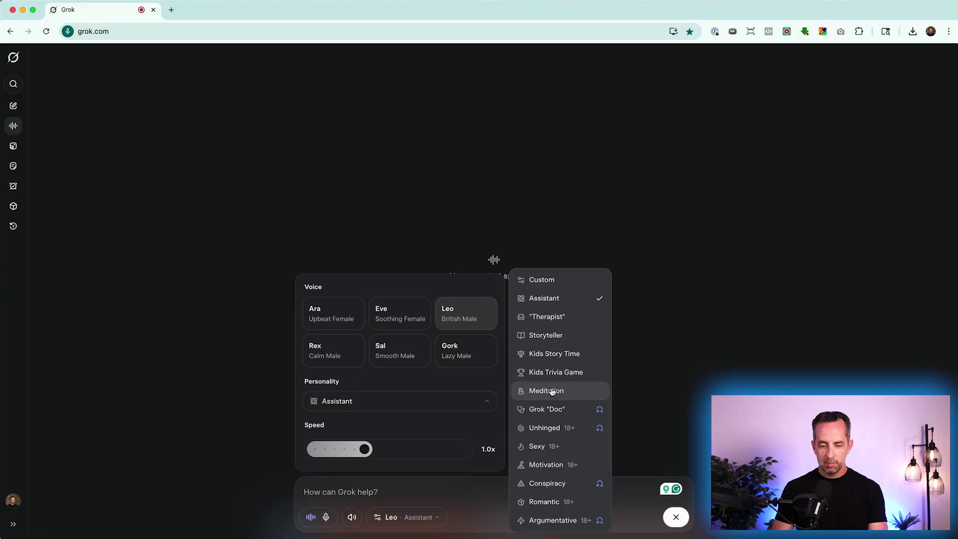
click(398, 517)
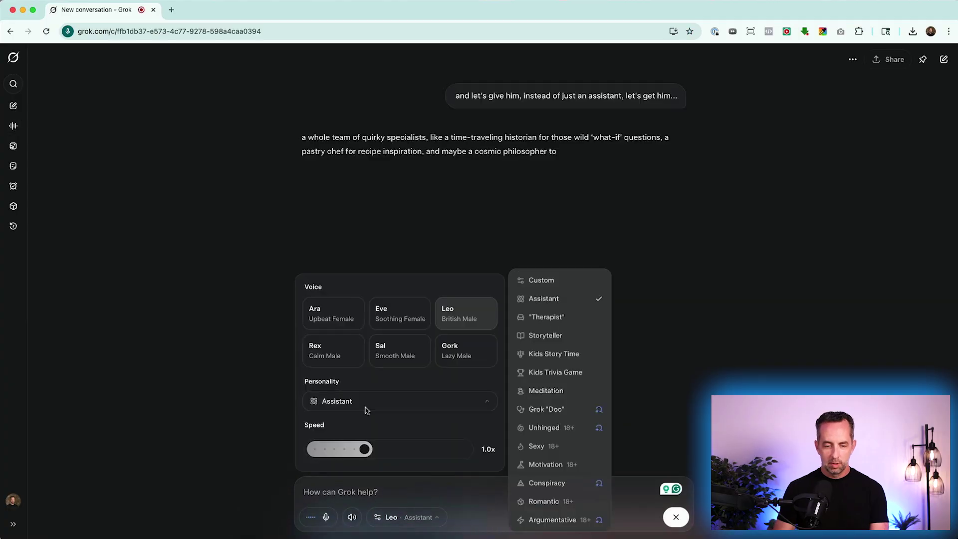
click(421, 492)
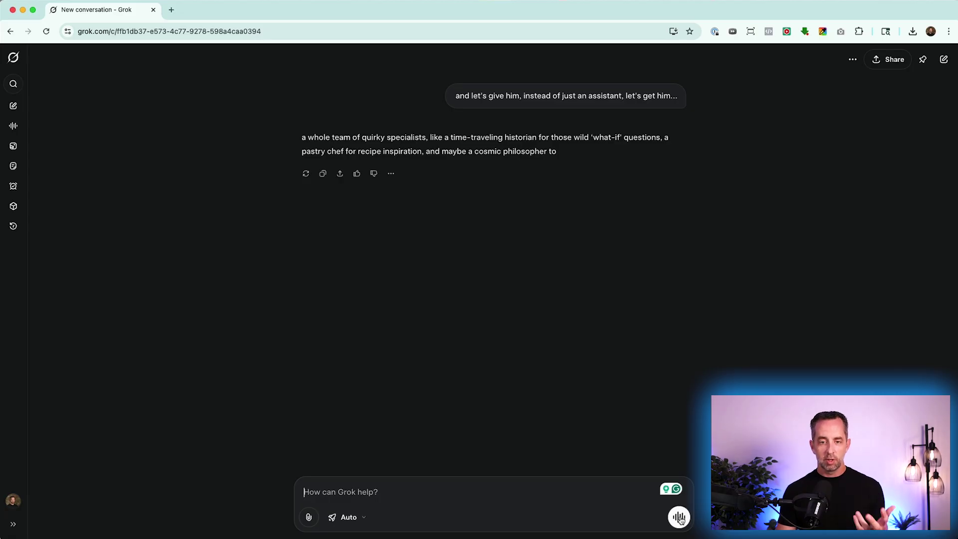
click(679, 517)
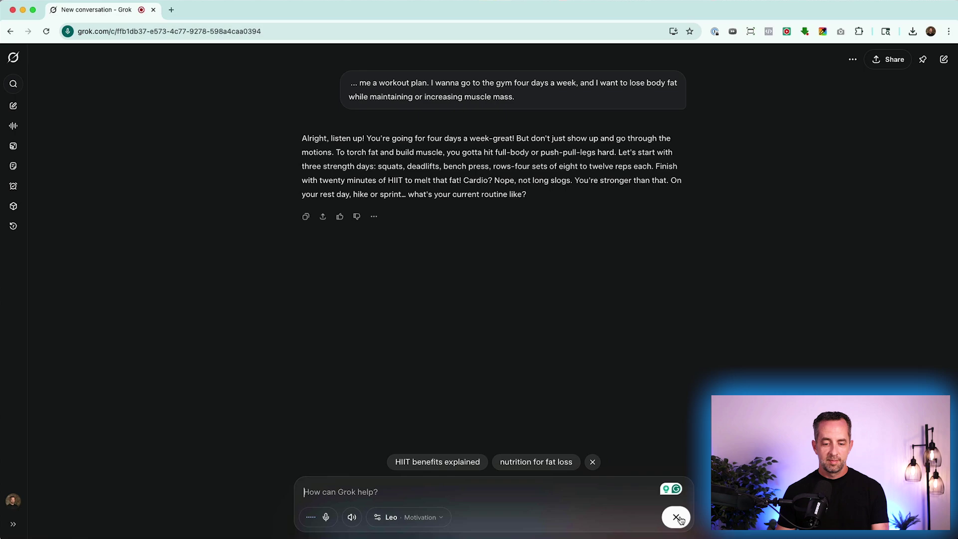
click(680, 520)
Step: On the Tasks page, add a new task named 'AI news brief'
mouse_move(13, 181)
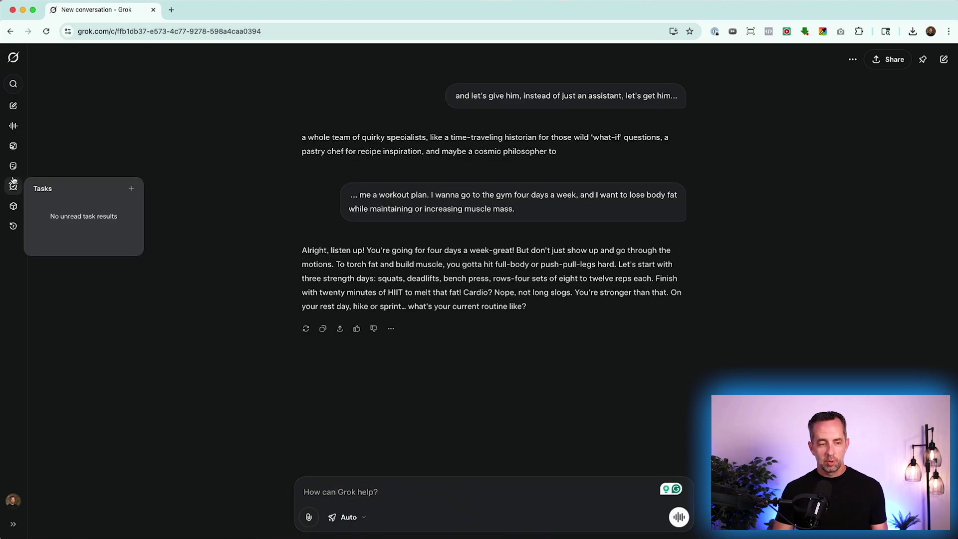
click(15, 187)
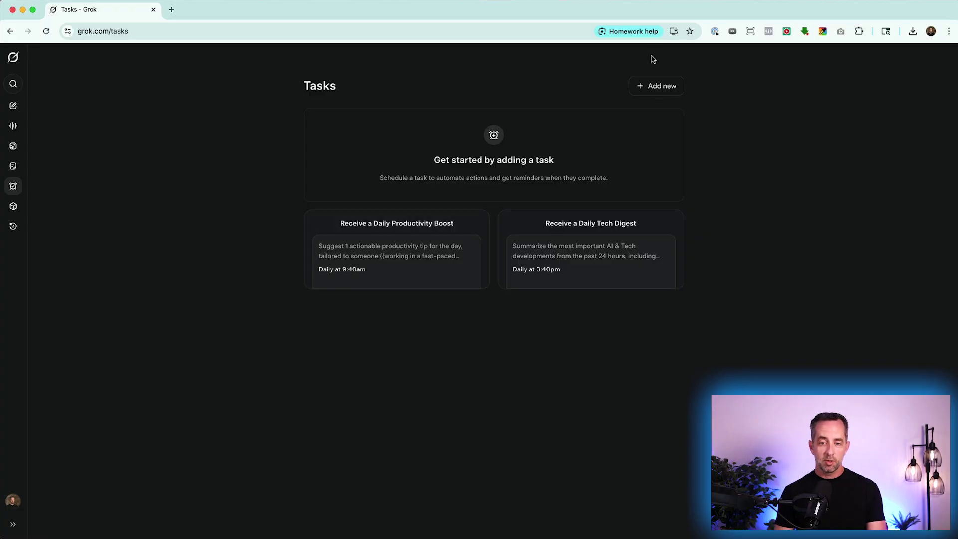
click(655, 86)
text(AI news brief)
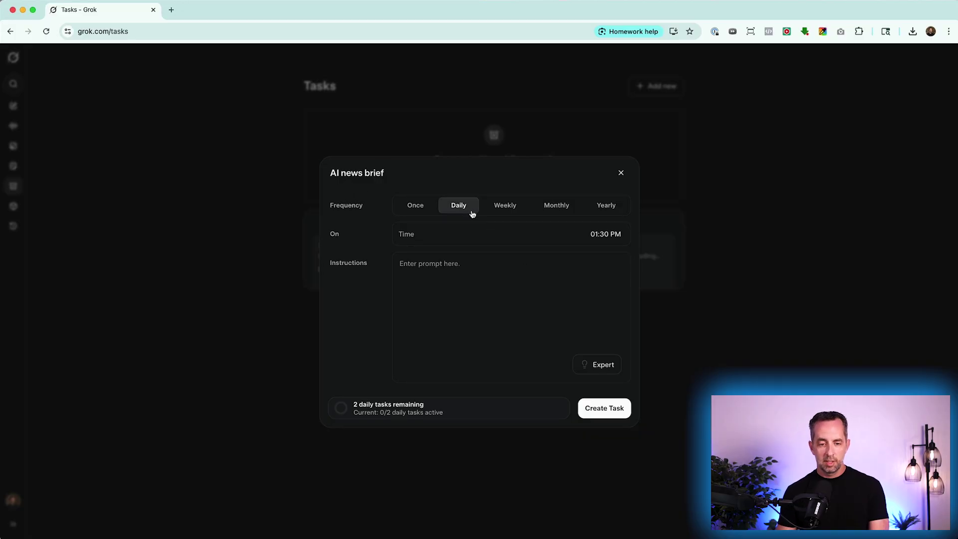
Step: Set the task's daily run time to 05:30 AM
click(584, 237)
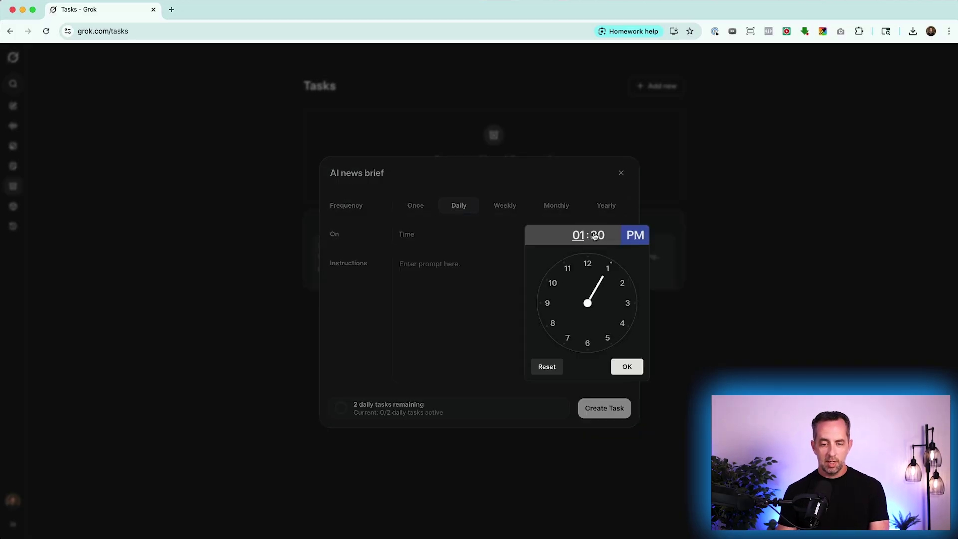
click(630, 239)
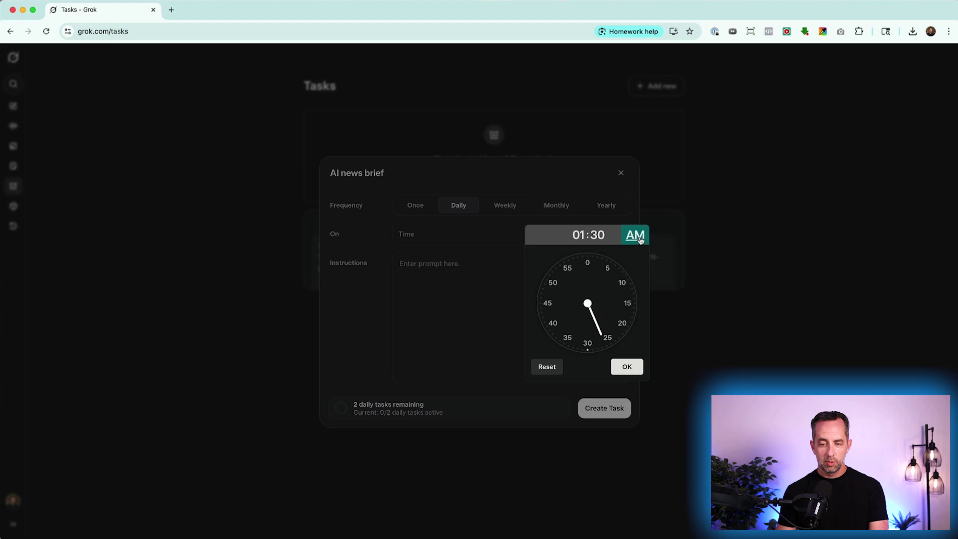
click(621, 271)
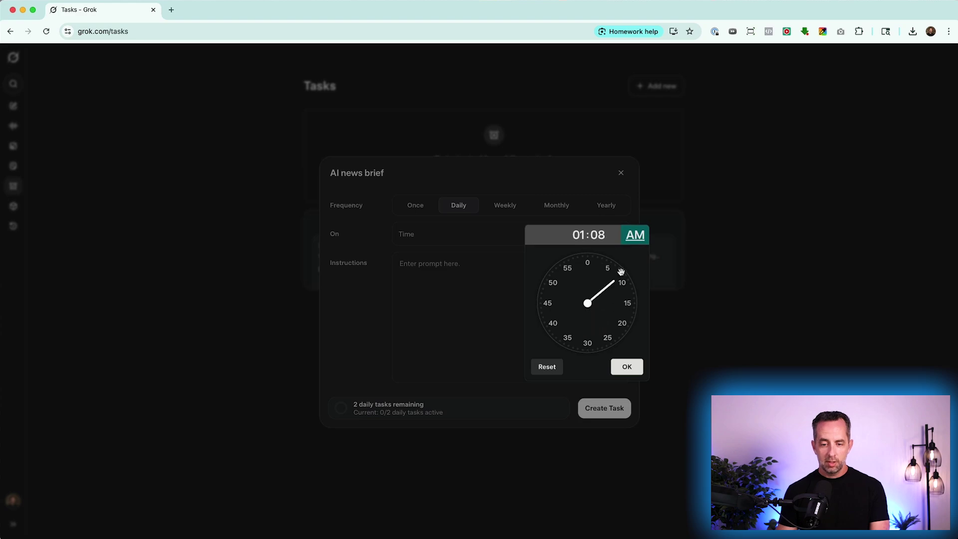
click(579, 237)
text(5:)
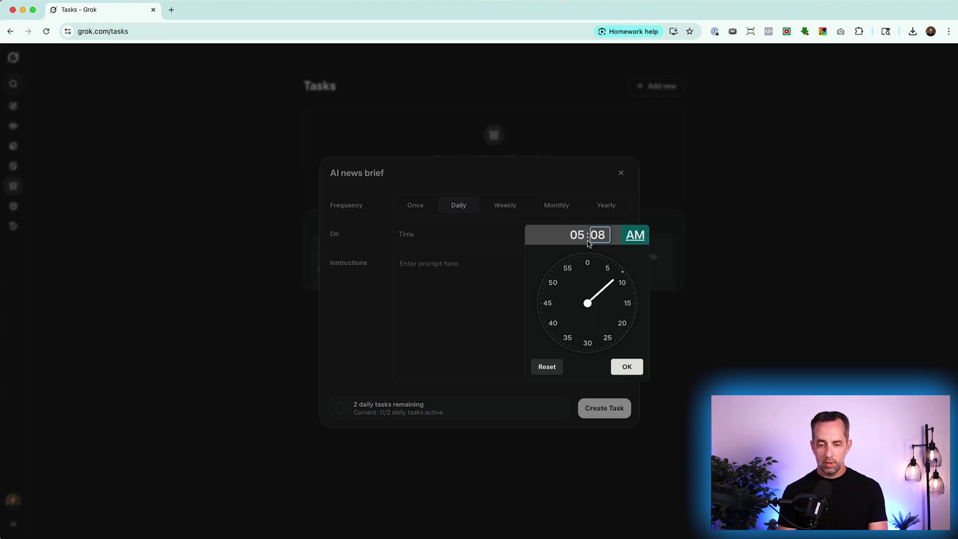
text(30)
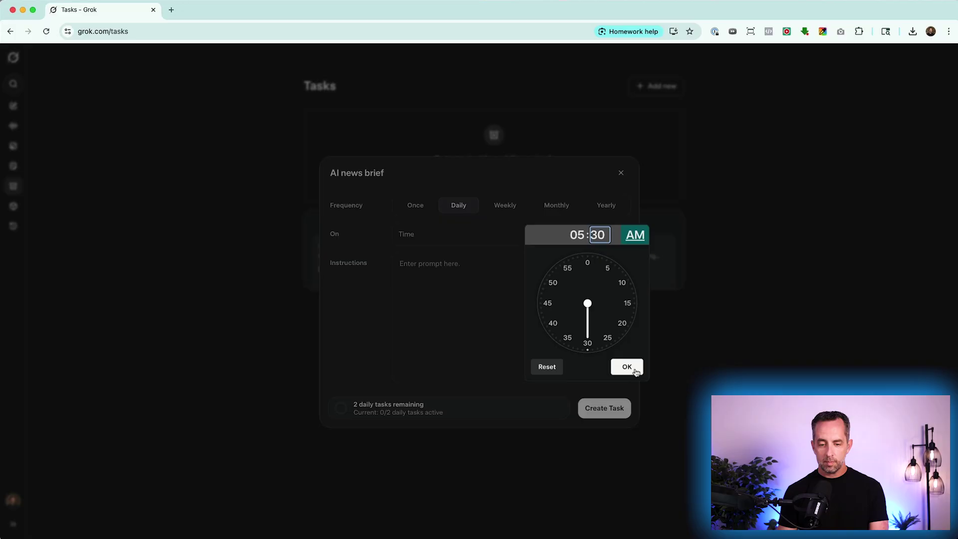
click(630, 367)
click(443, 283)
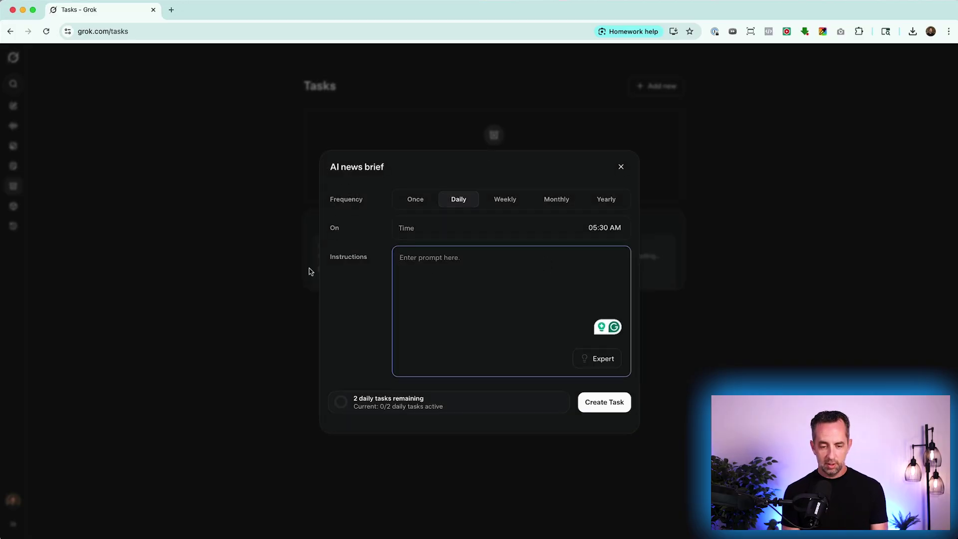
Step: Dictate a prompt about recent AI news for business owners and create the daily task
key(alt+space)
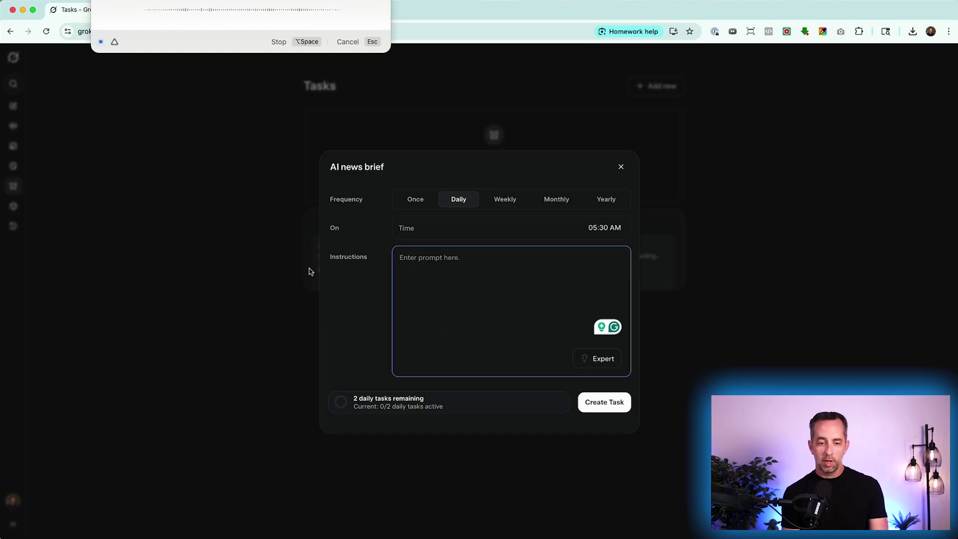
key(alt+space)
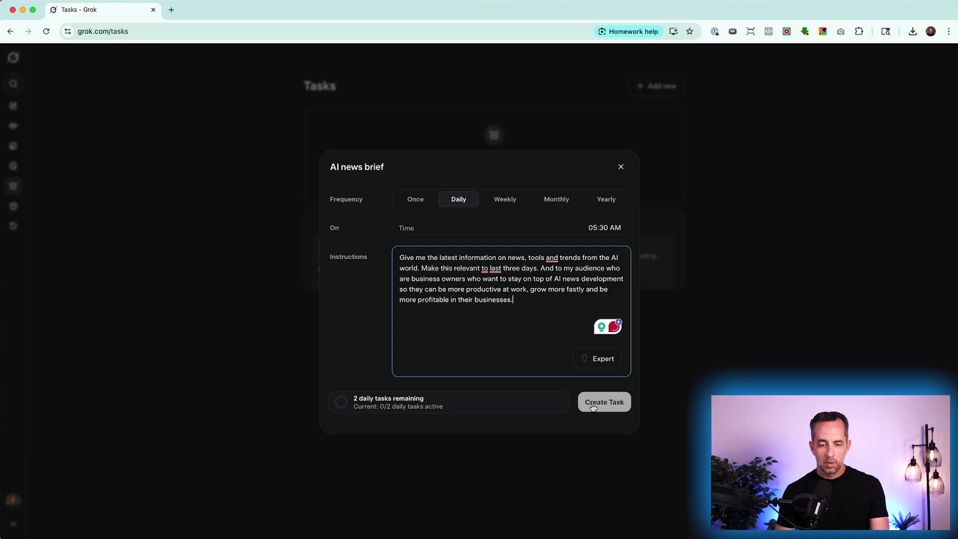
key(super+Return)
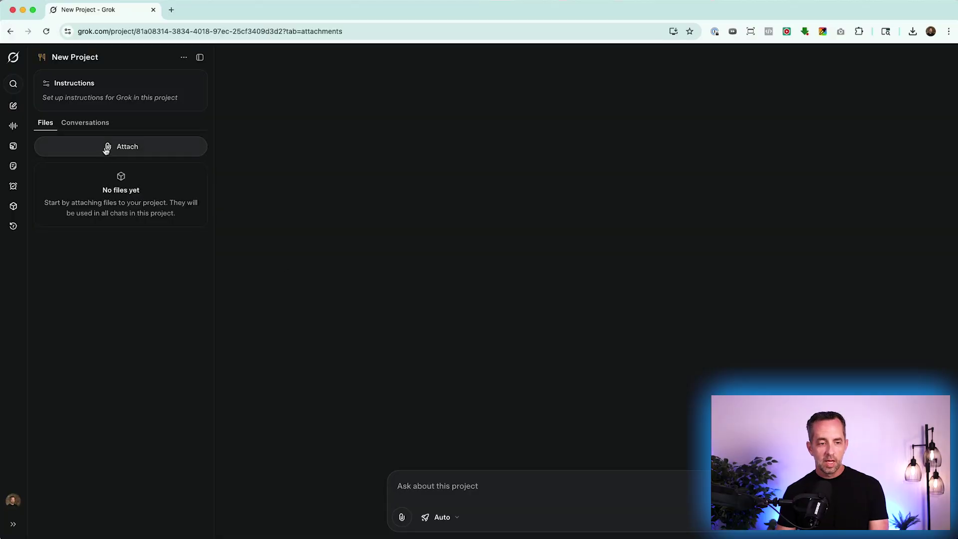
Step: Look through the new project's Attach upload options and close them without attaching anything
click(106, 147)
click(85, 129)
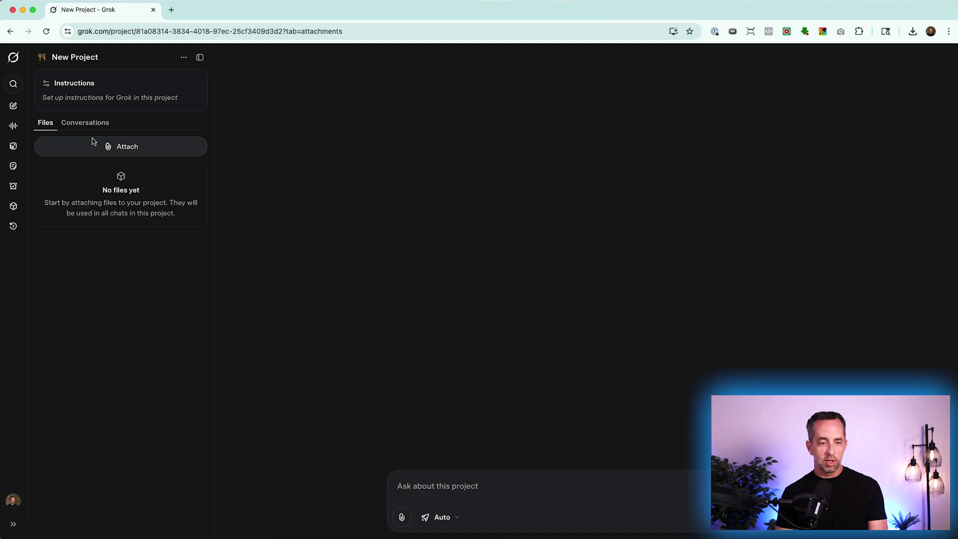
click(93, 144)
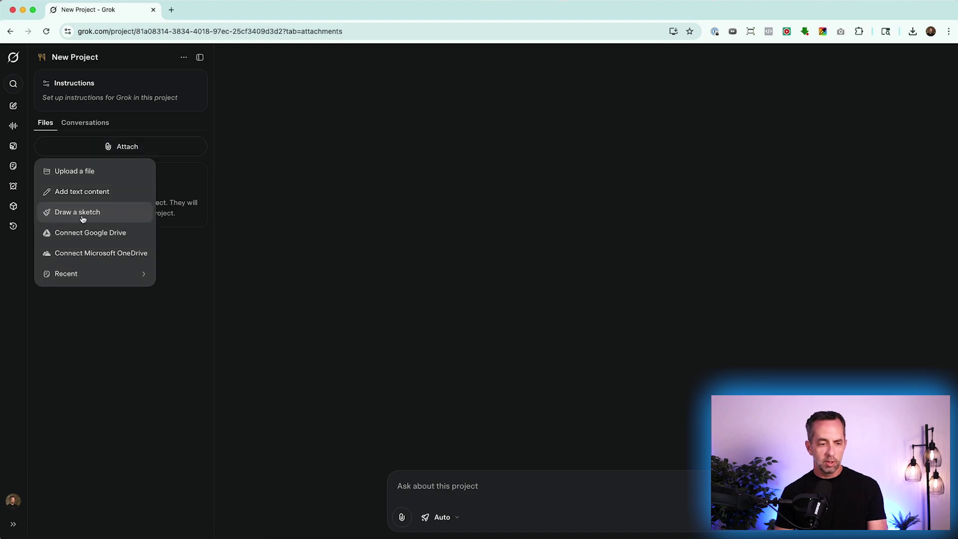
mouse_move(90, 280)
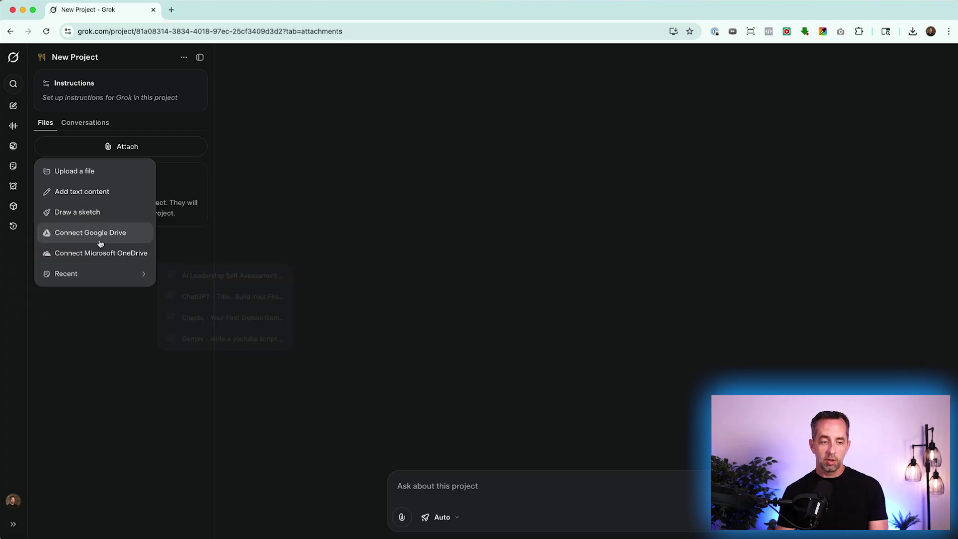
click(489, 205)
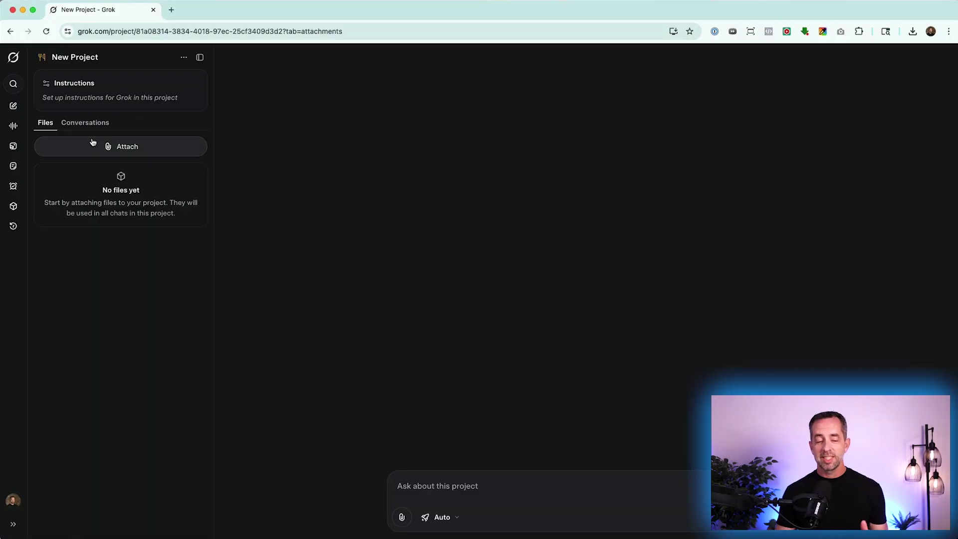
Step: Open the pasted-text option for project files, then close it without adding anything
click(95, 151)
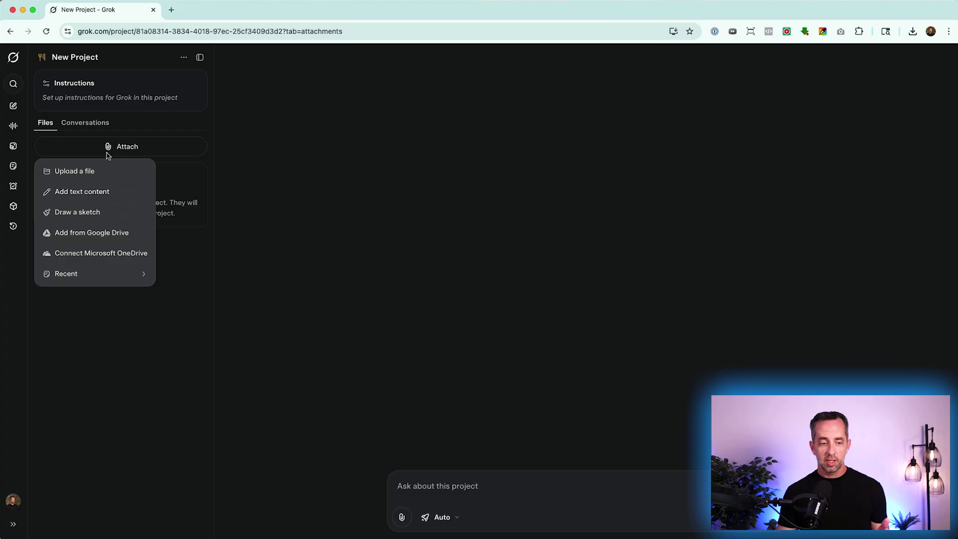
click(73, 190)
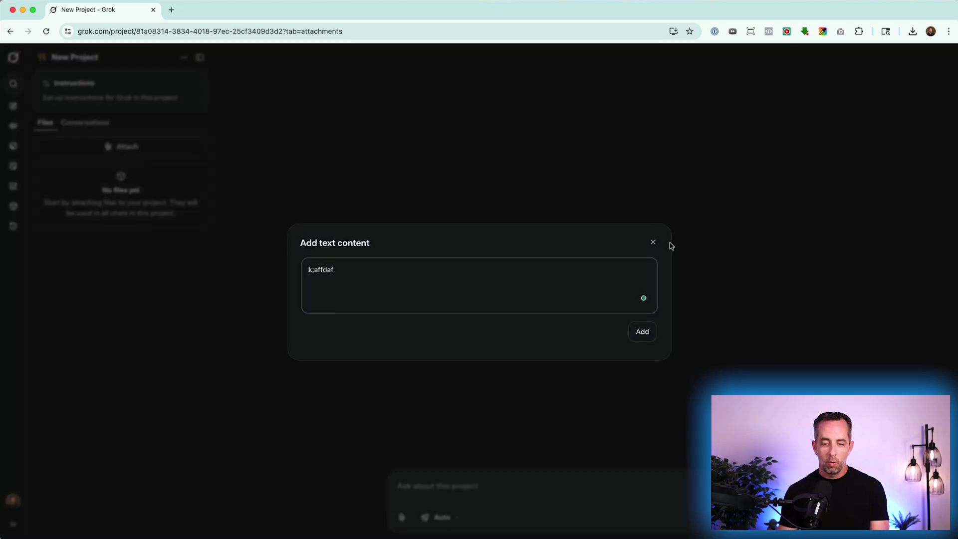
click(657, 243)
Step: Attach the 'AI-Forward Founder coaching' document from Google Drive, found by searching 'archived'
click(71, 148)
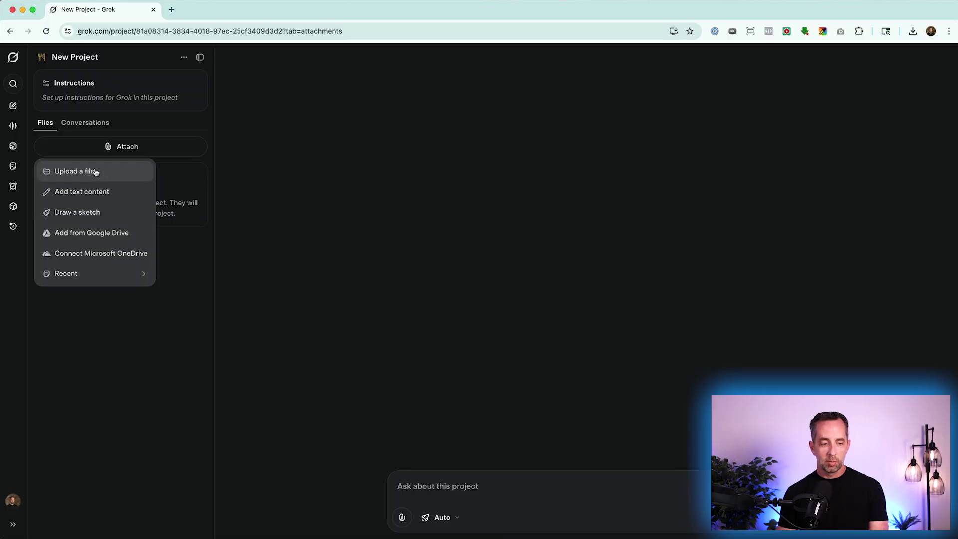
click(82, 233)
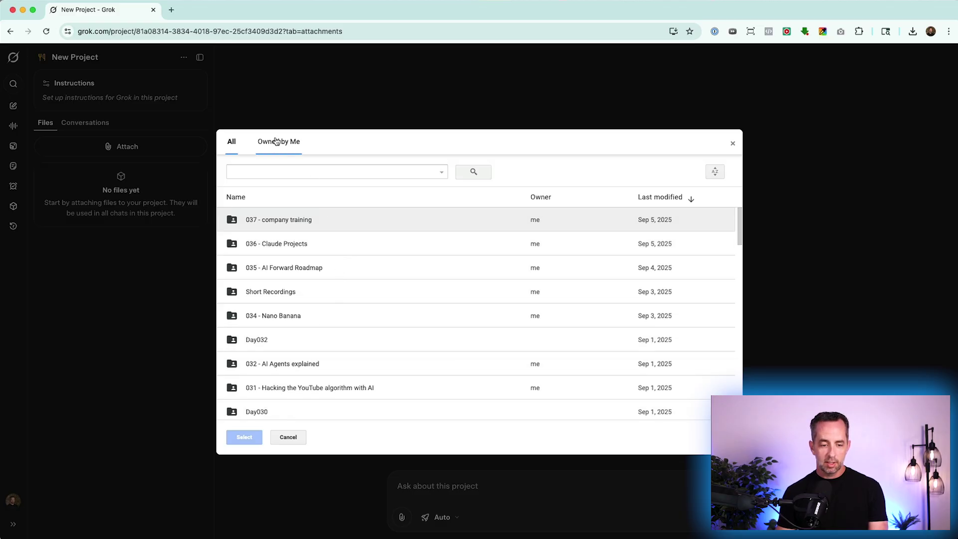
scroll(306, 289, down, 15)
click(300, 170)
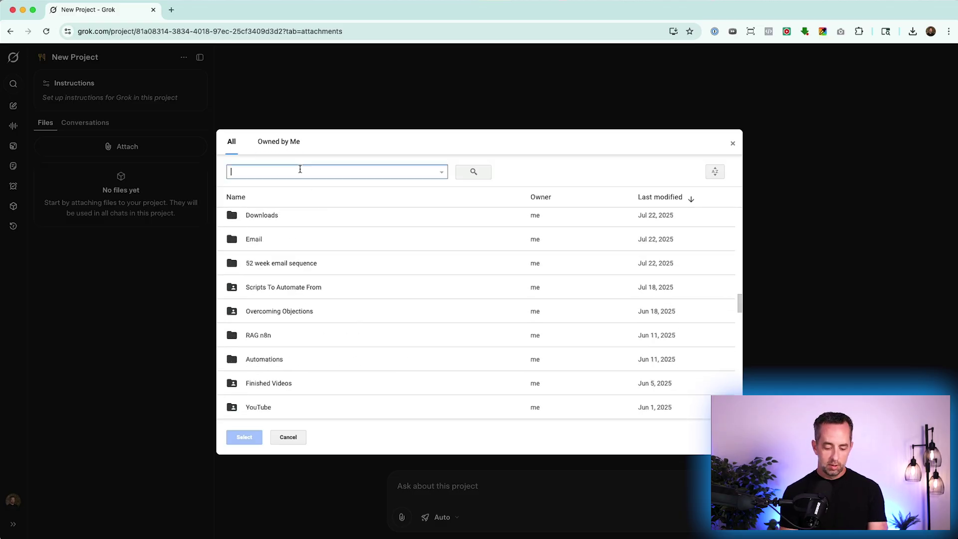
text(archived)
click(268, 186)
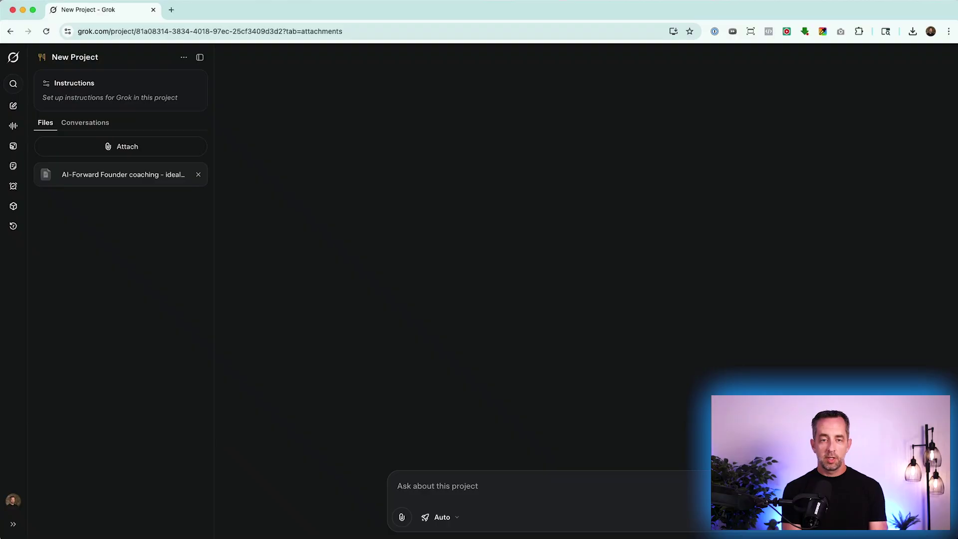
Step: Send the project chat prompt 'give me 3 ideas for paid acquisition based on my ICP'
text(me 3 ideas for paid acqui)
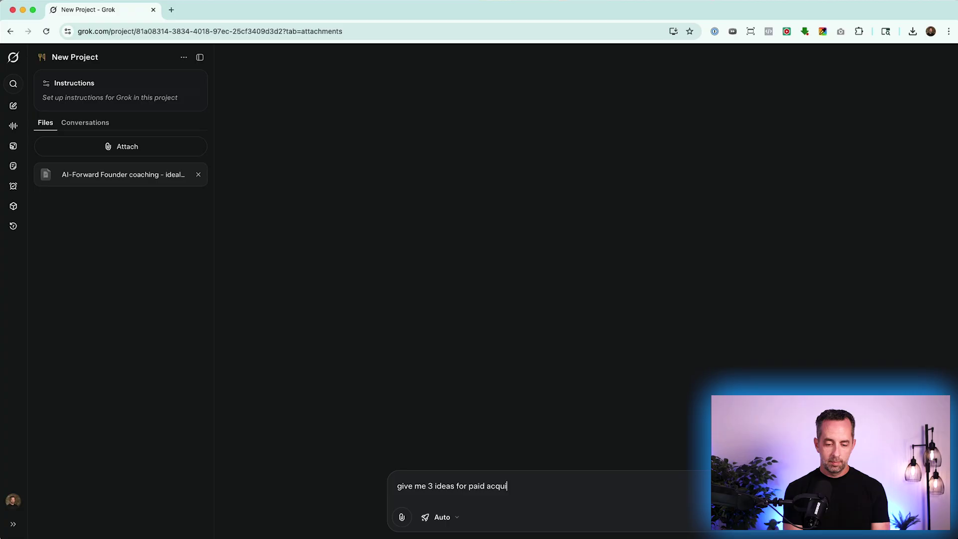
text(sition based on my ICP)
key(Return)
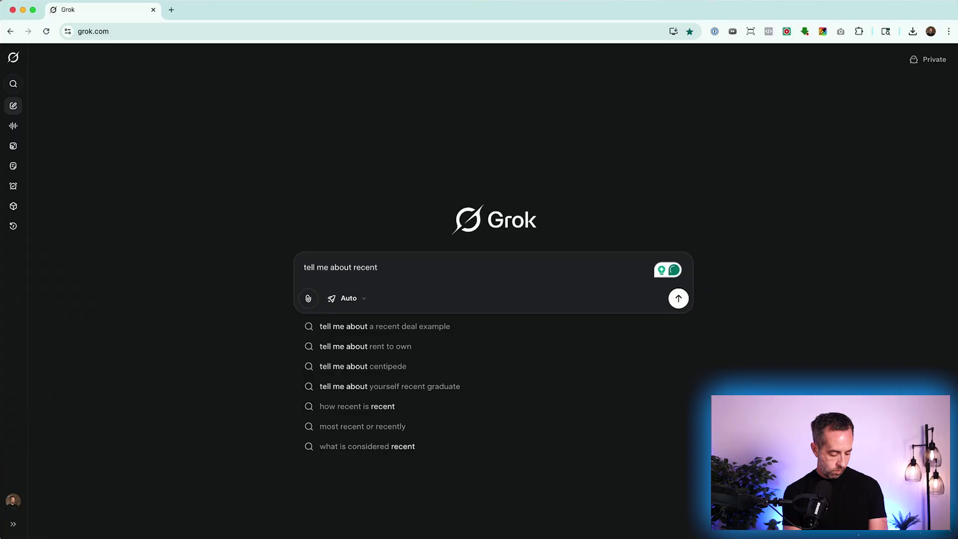
Step: Replace the draft and send the prompt about recent podcasting advances and how Castos can capitalize
key(ctrl+a)
text(tell me about recent advances i)
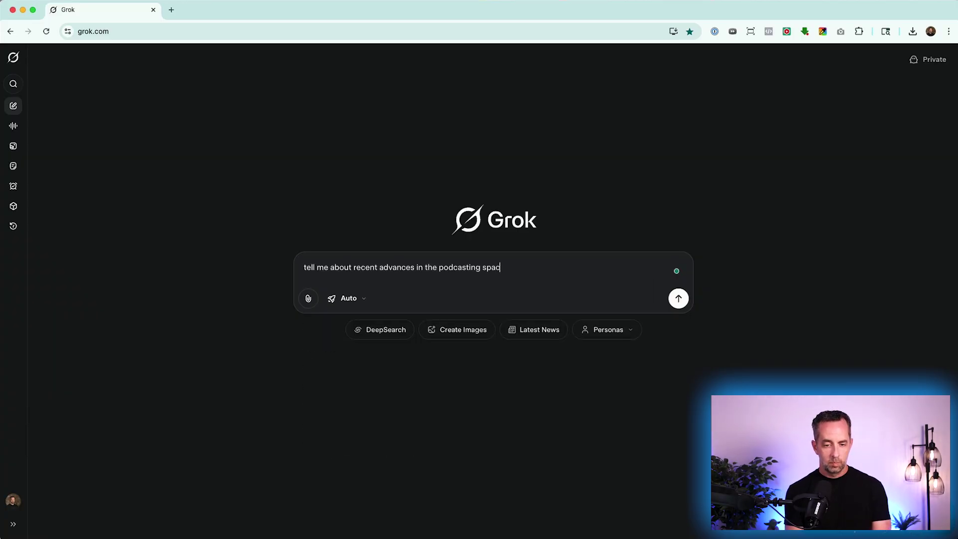
text(e on this)
key(Return)
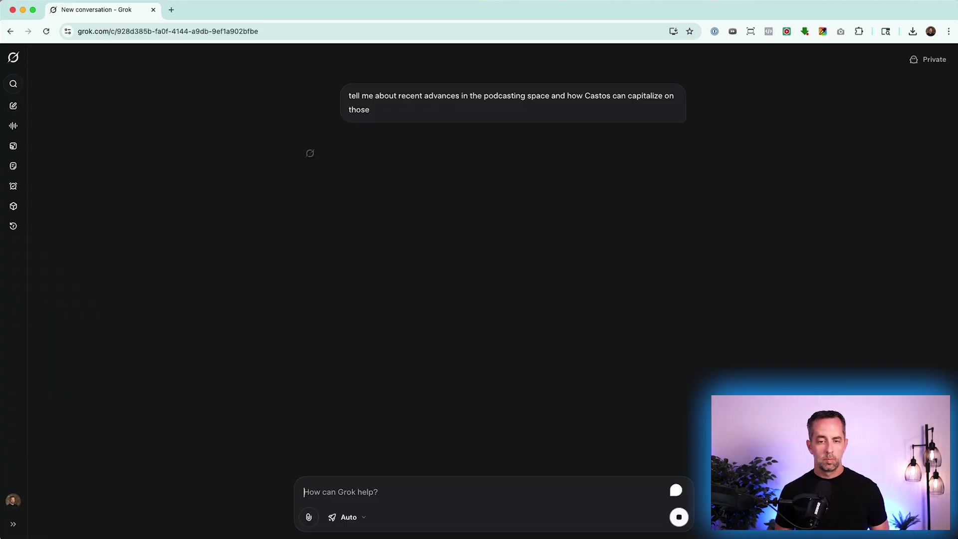